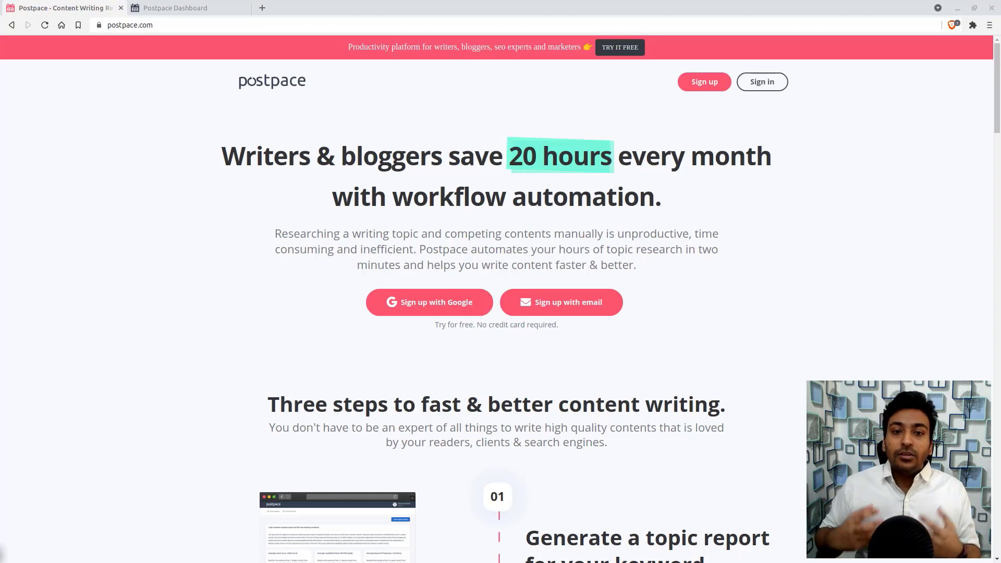
# - Show the July 2021 planner on the Postpace dashboard and check the July 6 draft's summary
pyautogui.click(192, 7)
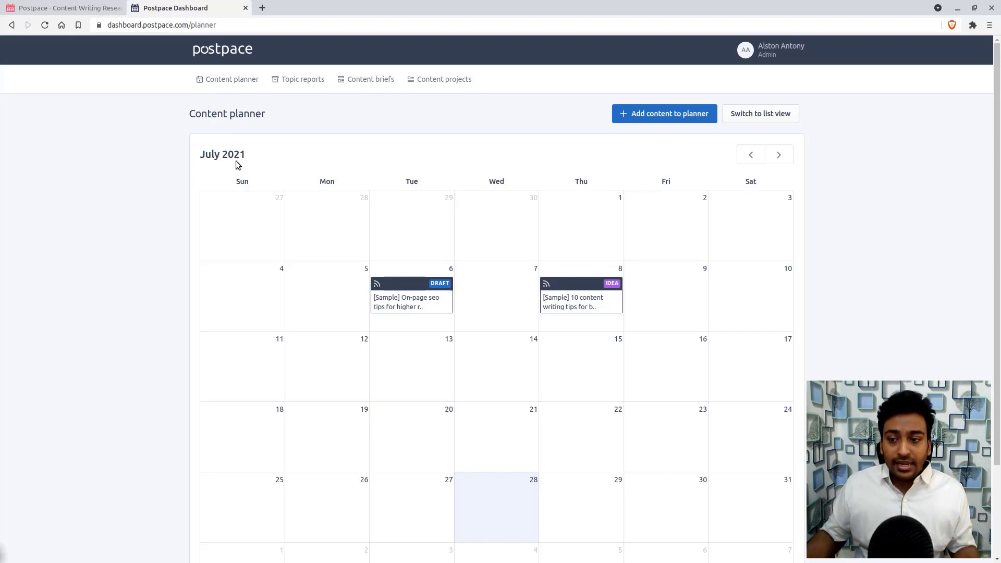
pyautogui.scroll(-2, 310, 227)
pyautogui.scroll(-1, 310, 225)
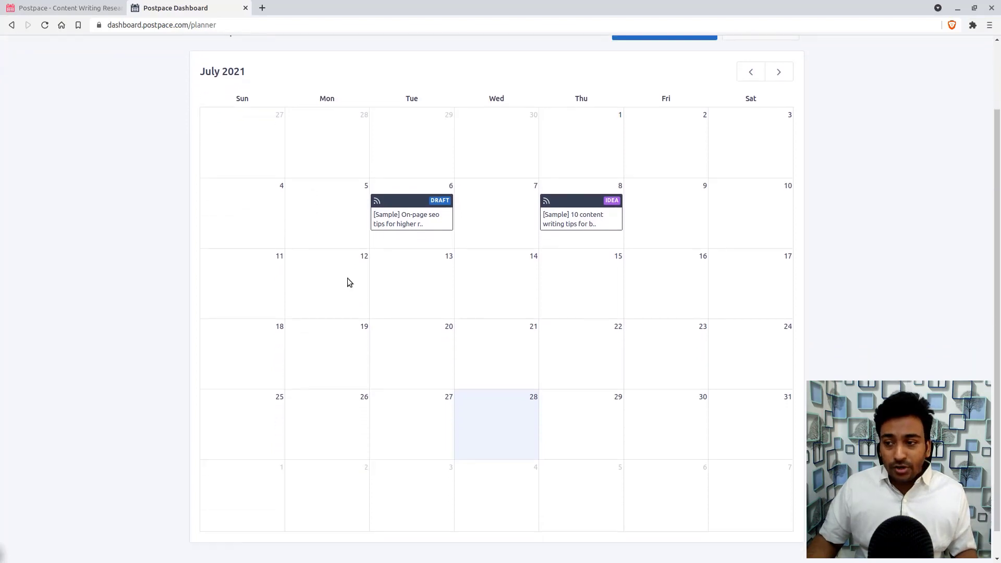
pyautogui.scroll(1, 354, 277)
pyautogui.click(415, 251)
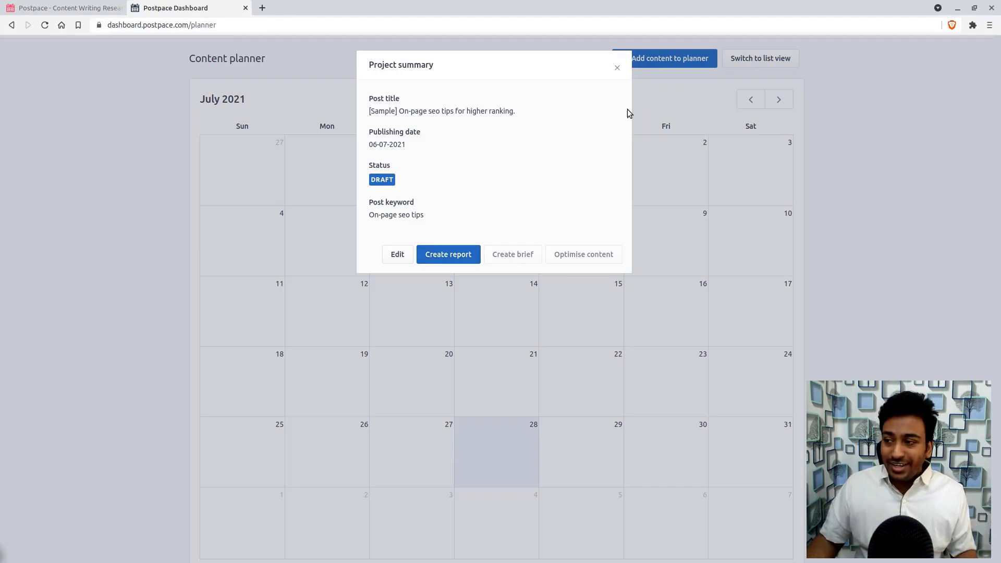
pyautogui.click(616, 67)
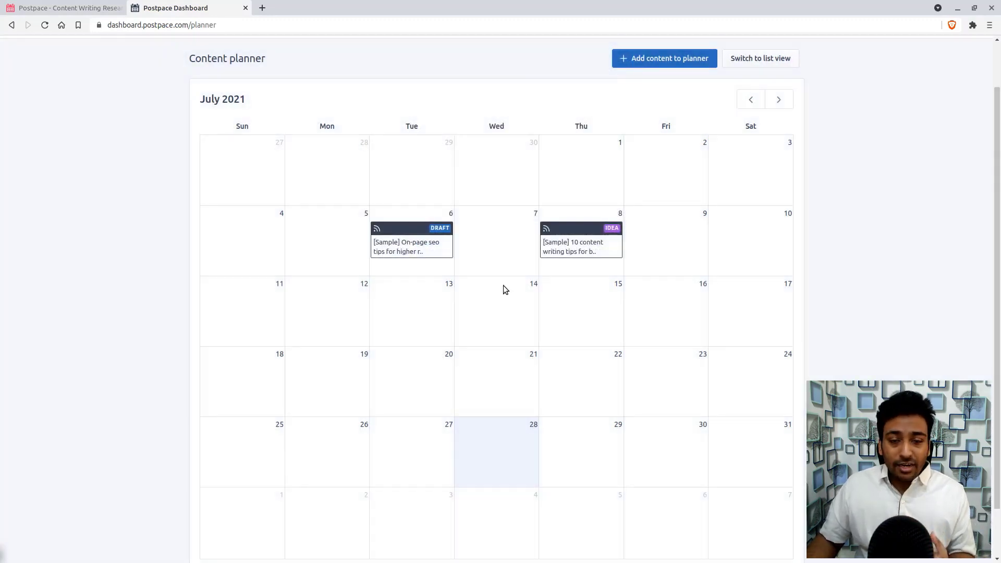
# - Look over the Add content form and the On-page seo tips post's status options, leaving it Draft
pyautogui.click(699, 59)
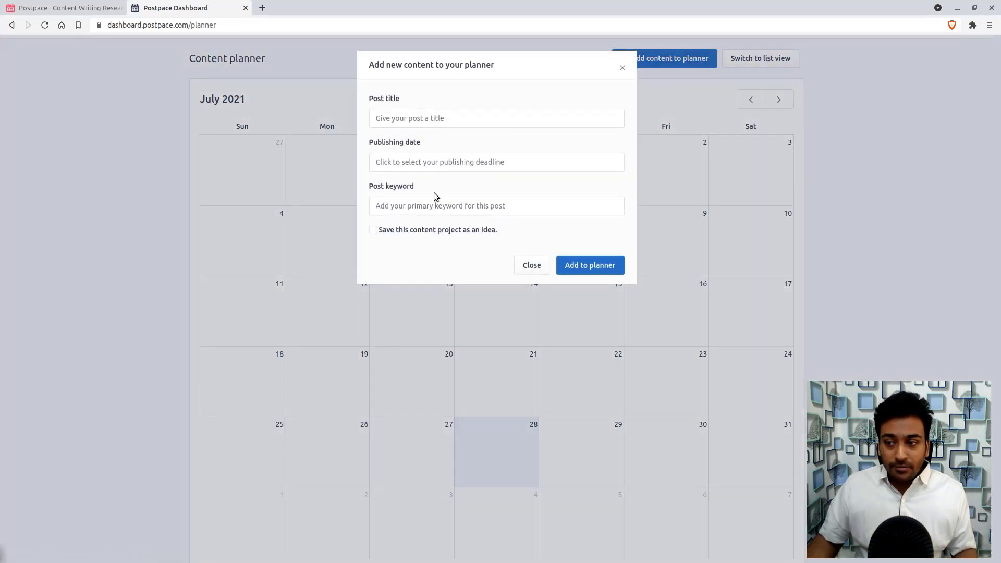
pyautogui.click(527, 267)
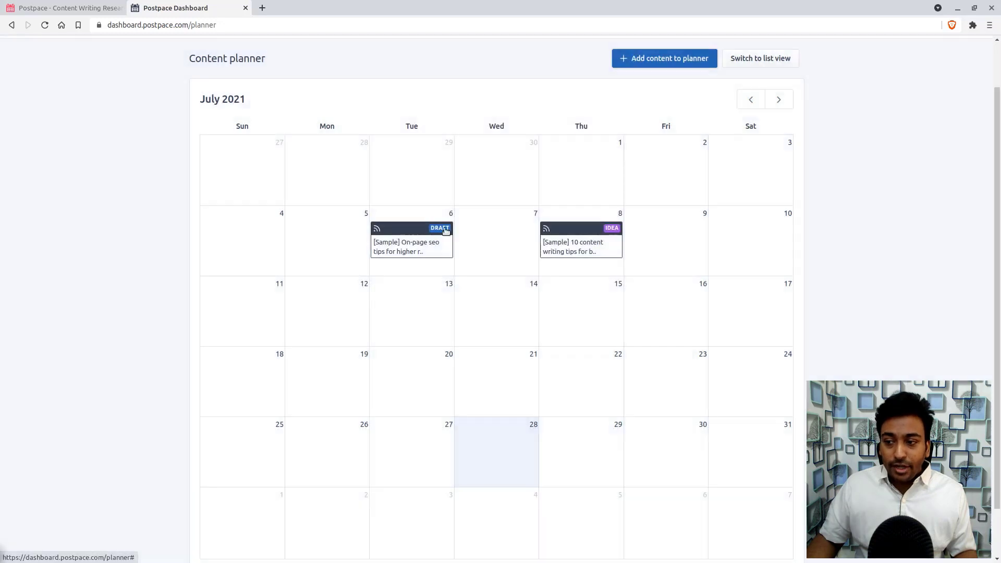
pyautogui.click(404, 248)
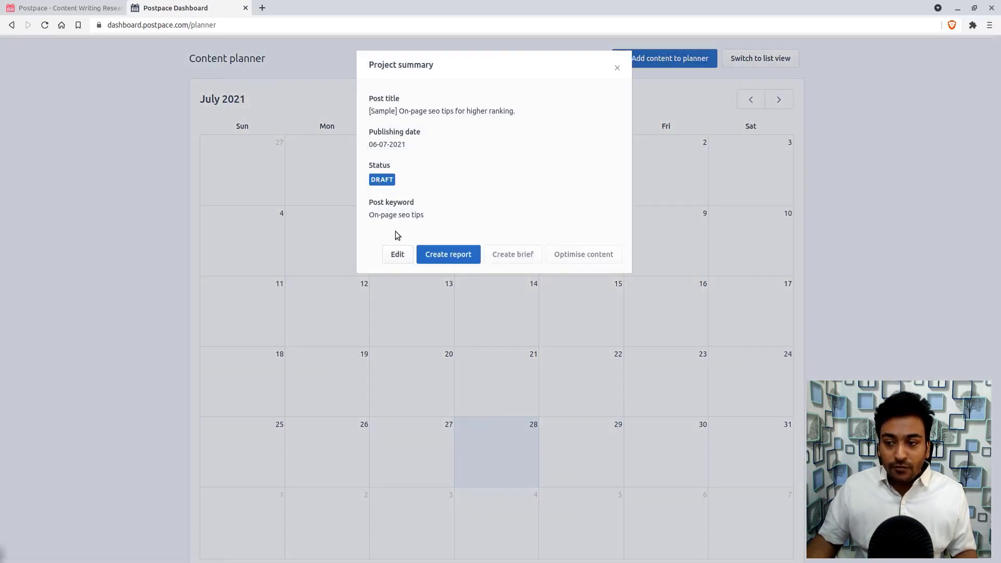
pyautogui.click(397, 254)
pyautogui.click(394, 195)
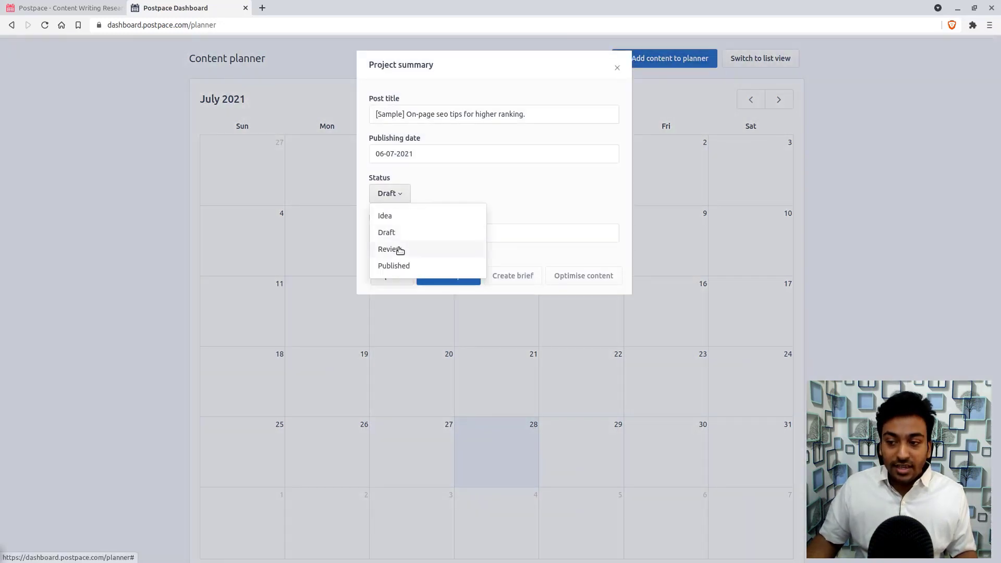
pyautogui.click(616, 69)
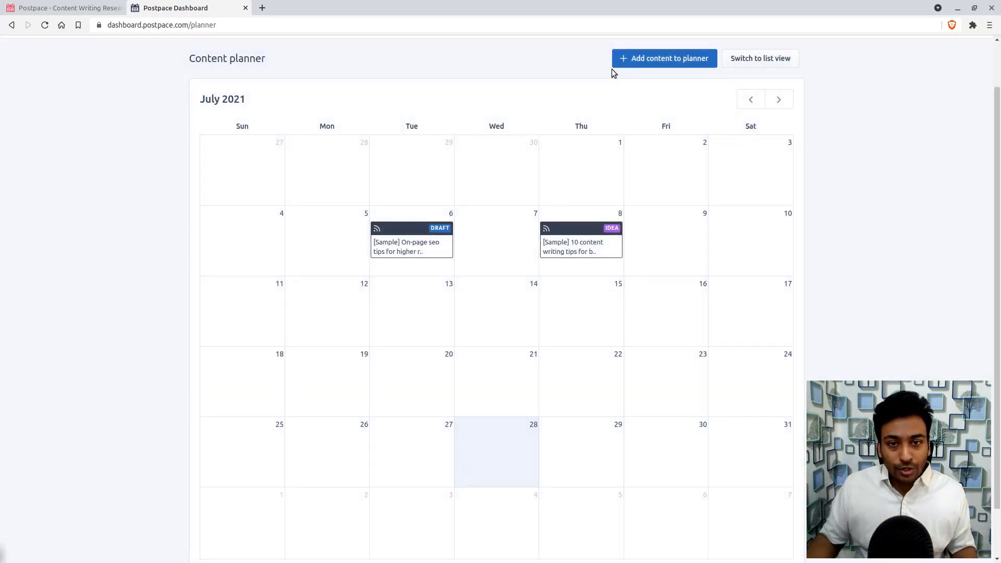
# - Switch the planner to list view, then go to the Topic reports page
pyautogui.scroll(-1, 485, 286)
pyautogui.scroll(-1, 485, 291)
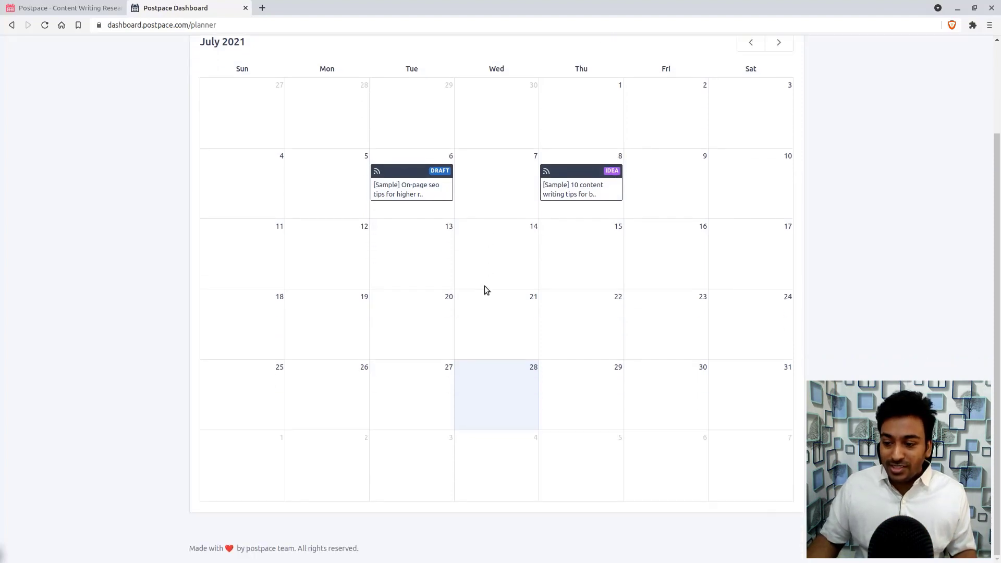
pyautogui.scroll(4, 605, 355)
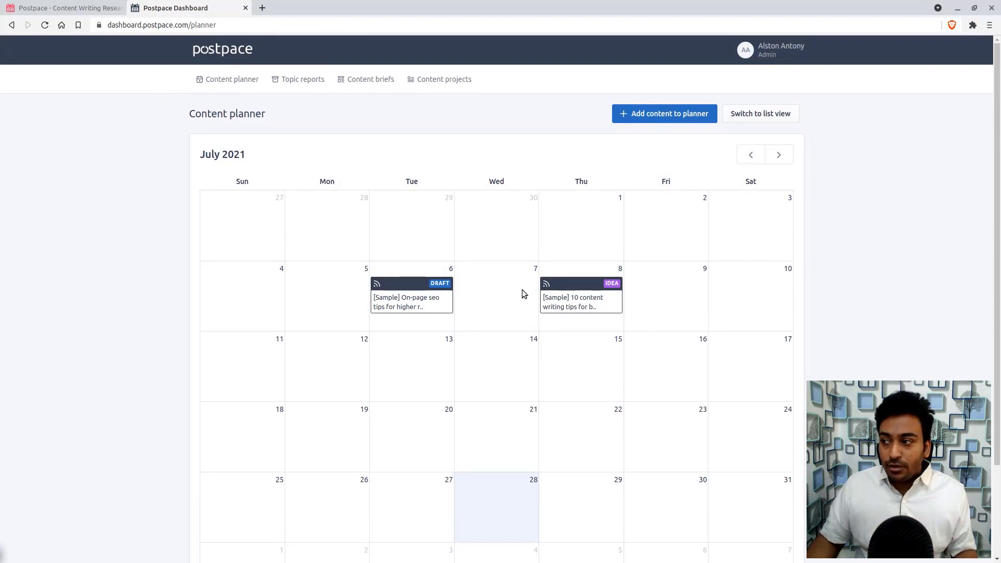
pyautogui.click(751, 123)
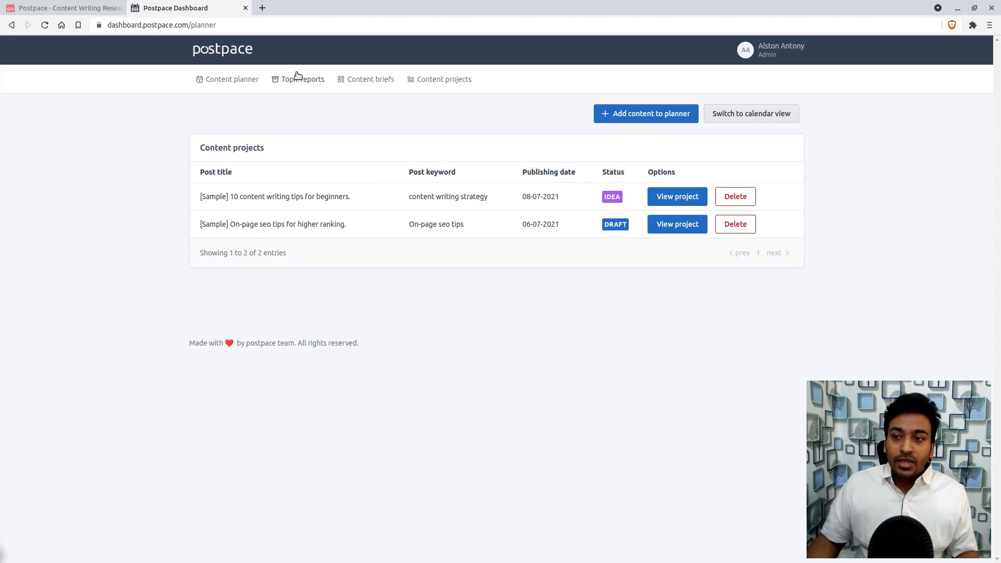
pyautogui.click(309, 85)
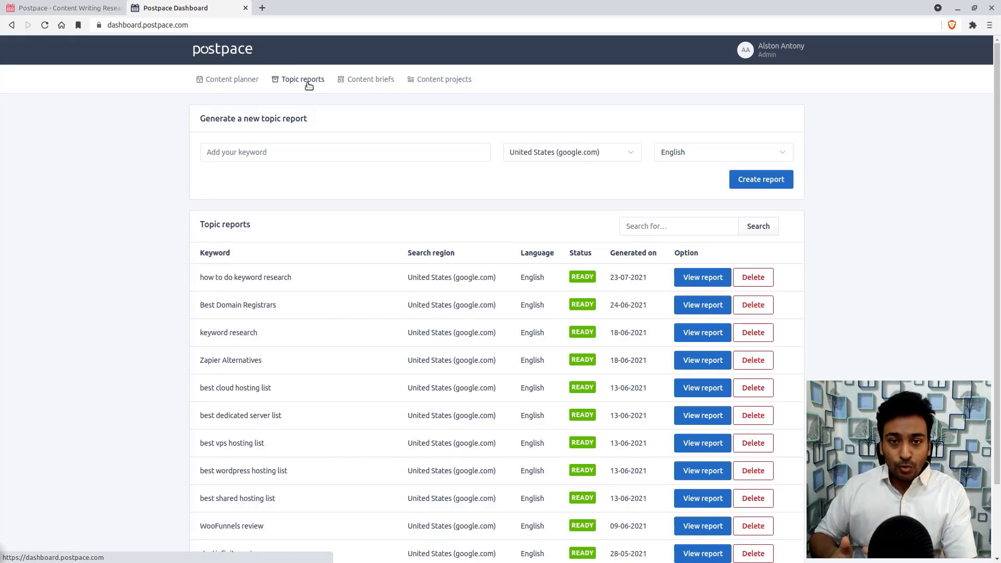
# - Enter 'seo in tamil' as the new topic report's keyword, correcting the typo
pyautogui.click(284, 157)
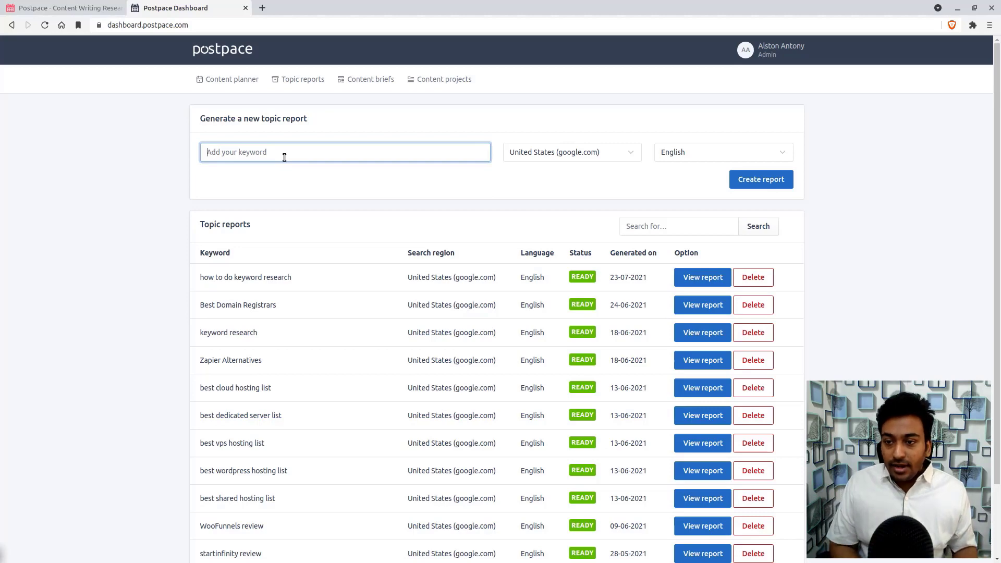
pyautogui.write('seo tami')
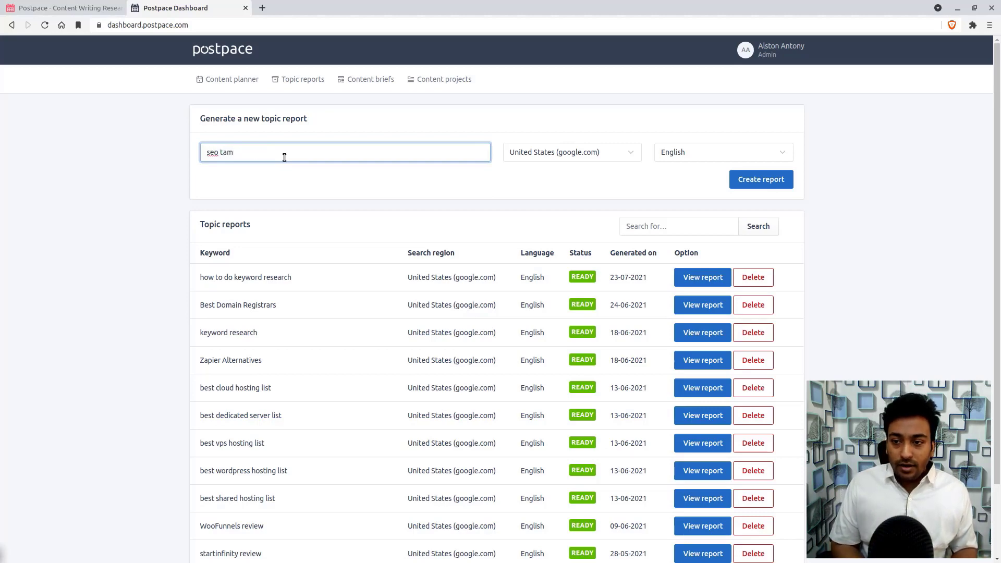
pyautogui.press('BackSpace')
pyautogui.press('BackSpace')
pyautogui.press('BackSpace')
pyautogui.press('BackSpace')
pyautogui.write('in tam')
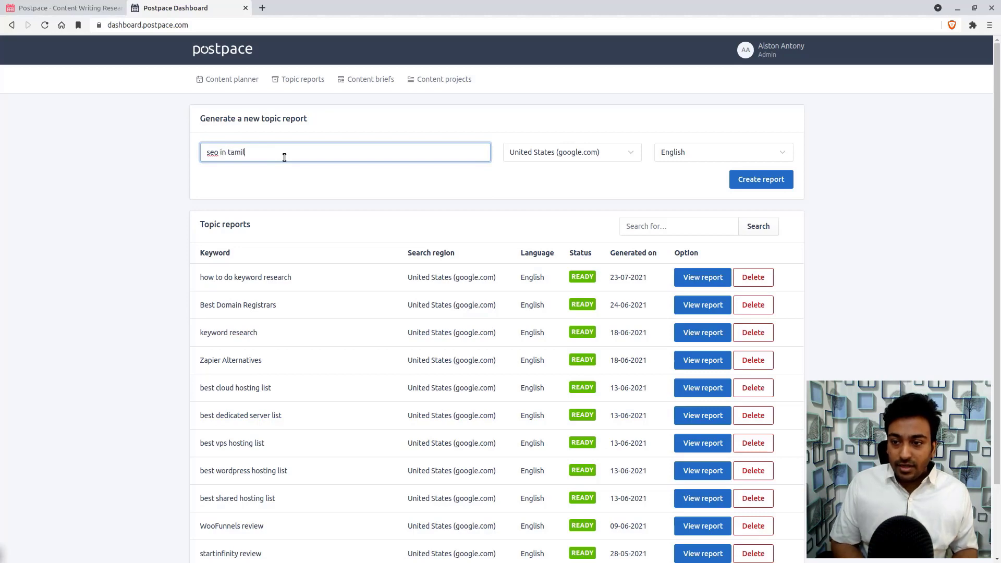
pyautogui.click(307, 168)
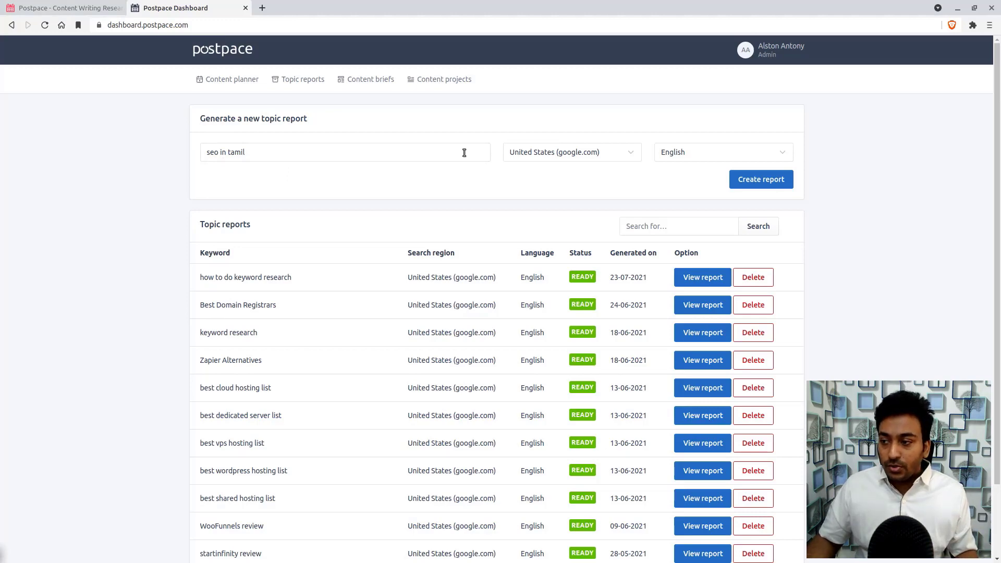
# - Set the report's search region to India (google.co.in)
pyautogui.click(589, 154)
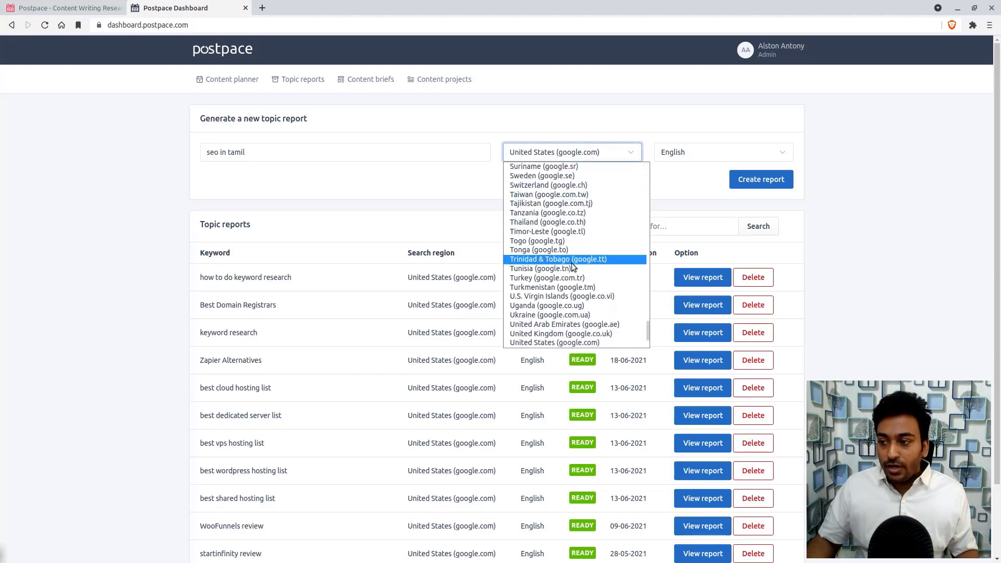
pyautogui.scroll(2, 573, 267)
pyautogui.scroll(20, 573, 267)
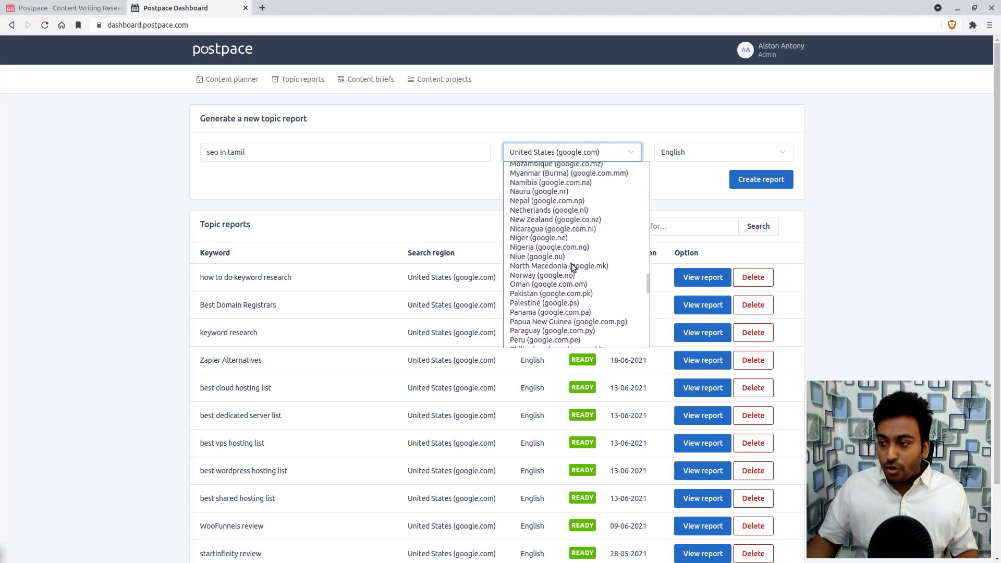
pyautogui.scroll(4, 571, 266)
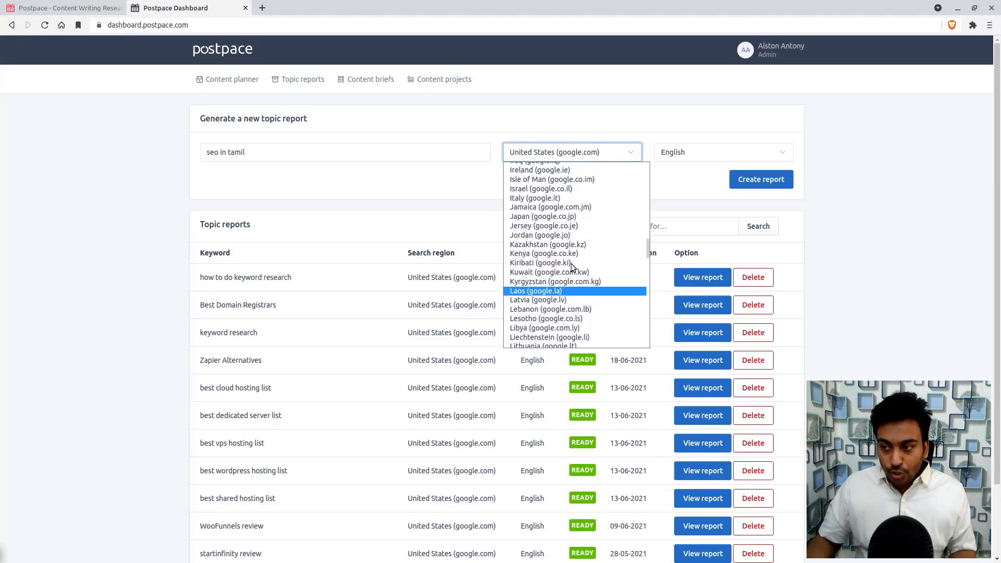
pyautogui.scroll(3, 559, 252)
pyautogui.click(534, 203)
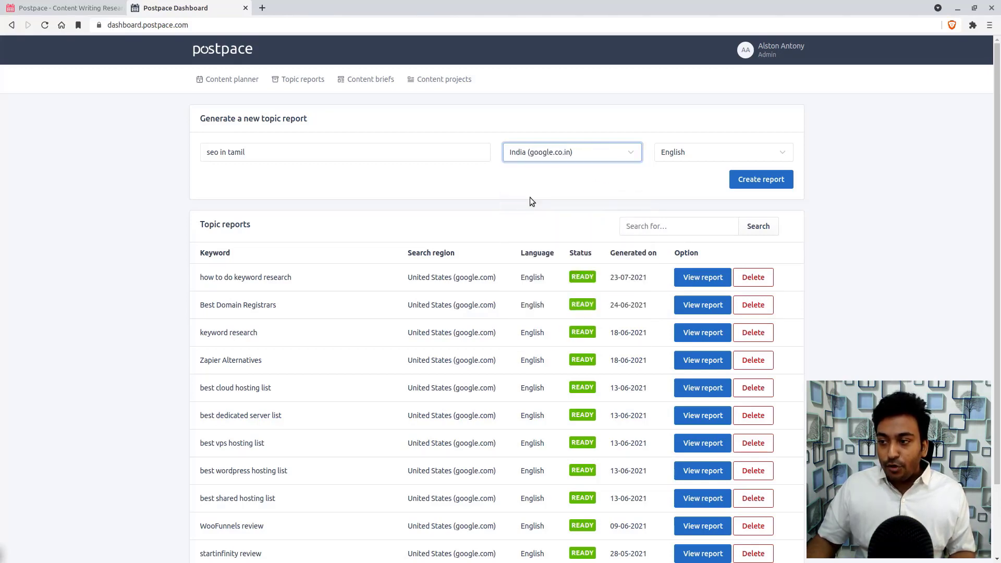
# - Browse the language list and leave English as the report language
pyautogui.click(670, 158)
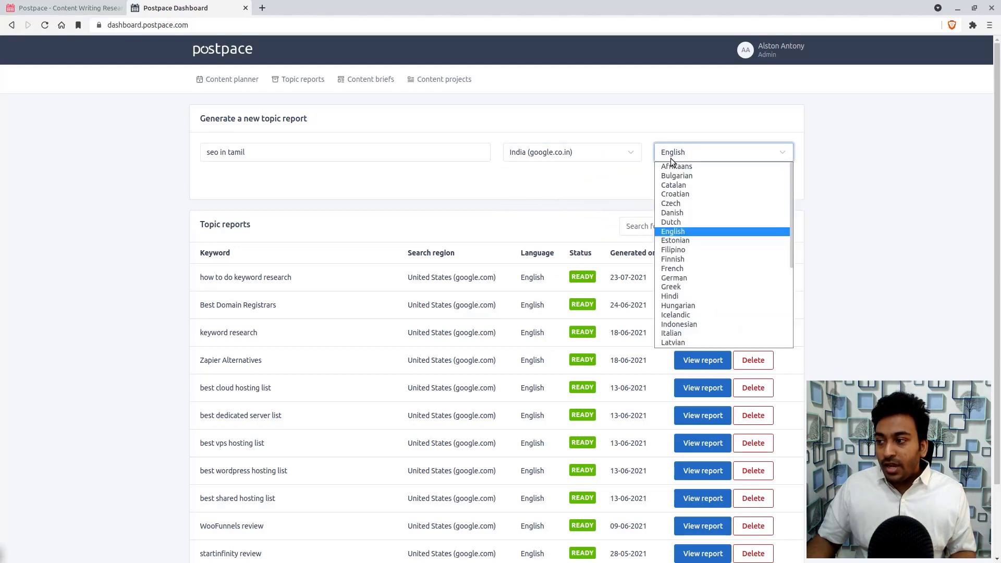
pyautogui.scroll(-2, 689, 243)
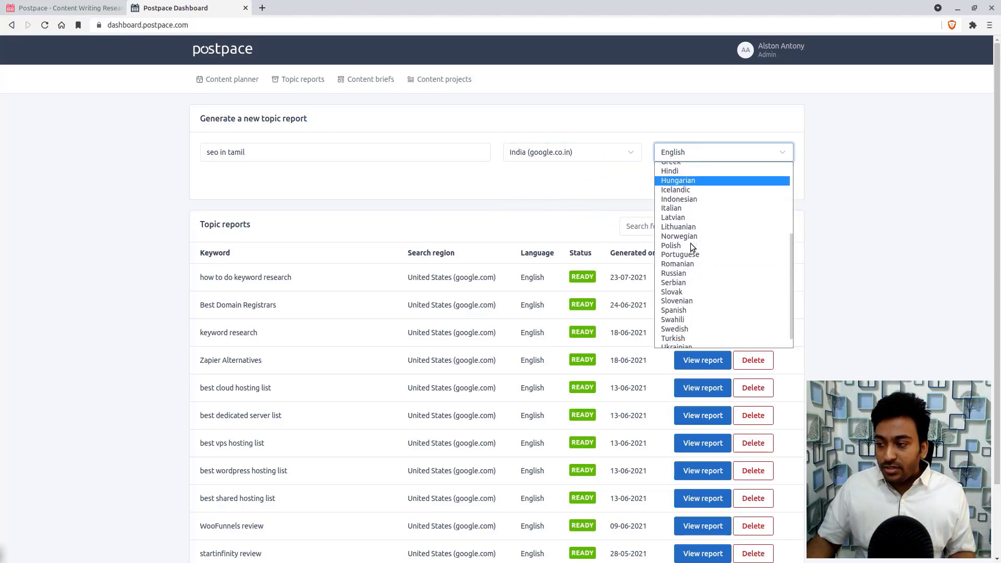
pyautogui.scroll(2, 690, 242)
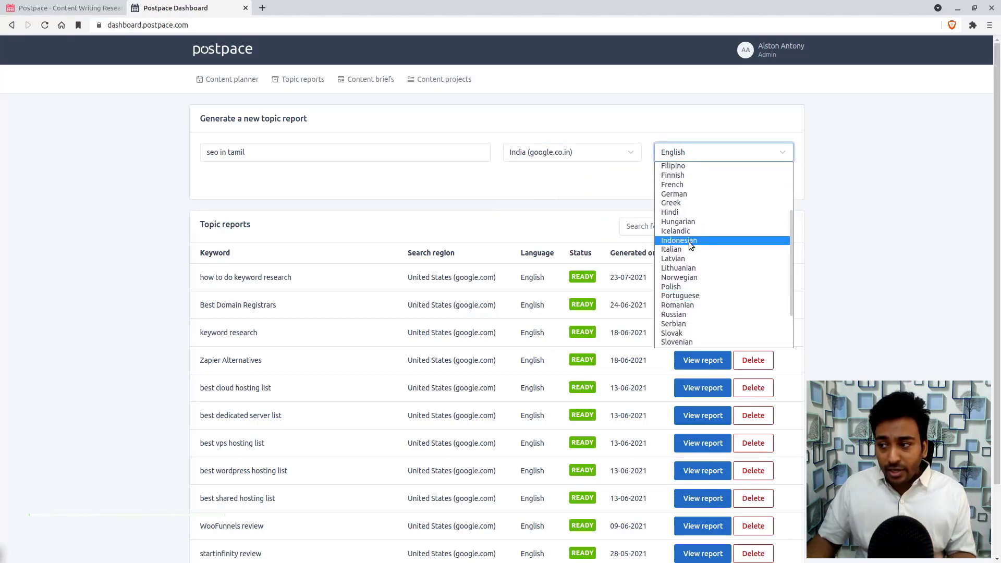
pyautogui.scroll(4, 689, 242)
pyautogui.scroll(-1, 752, 183)
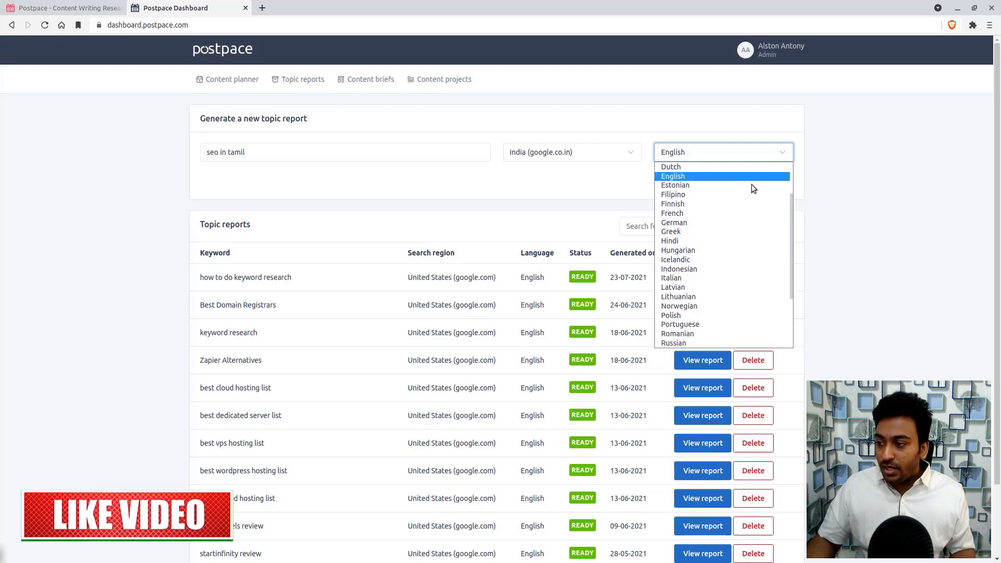
pyautogui.scroll(-3, 752, 184)
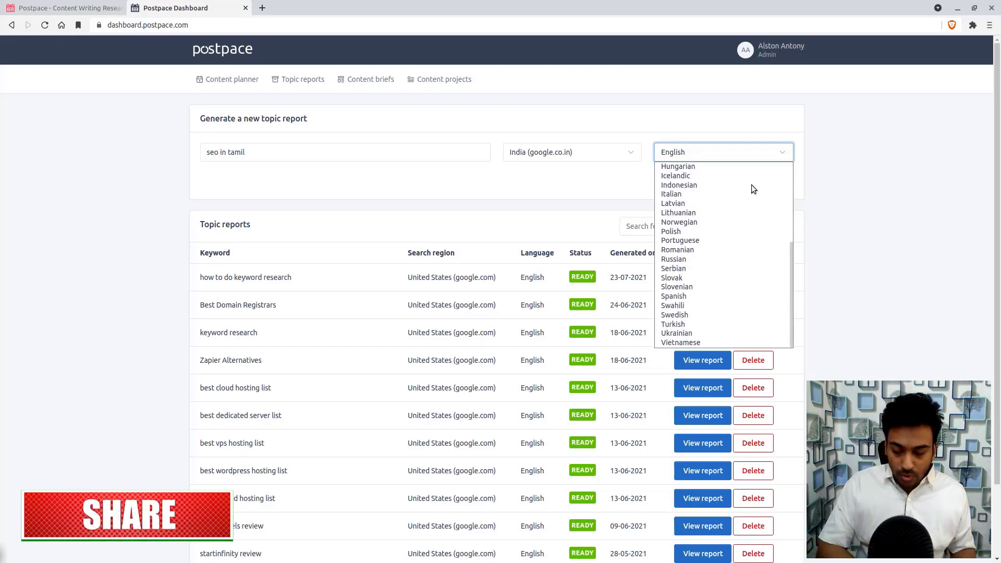
pyautogui.press('i')
pyautogui.press('n')
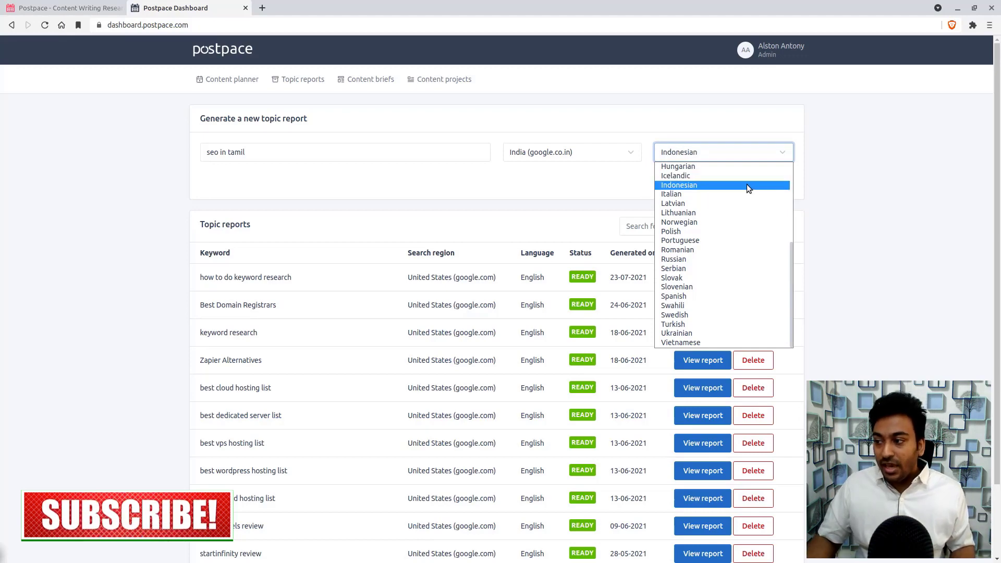
pyautogui.press('t')
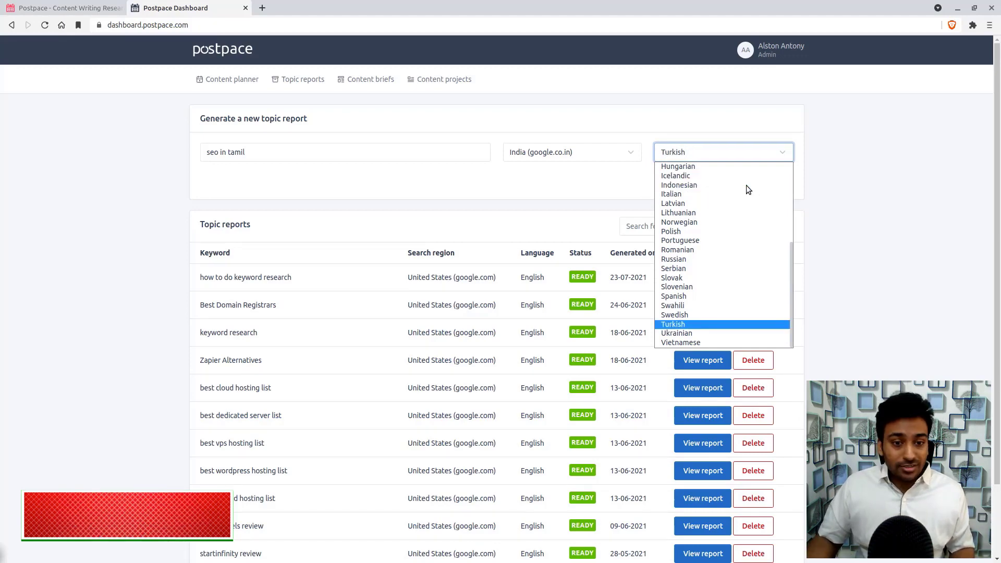
pyautogui.scroll(3, 736, 167)
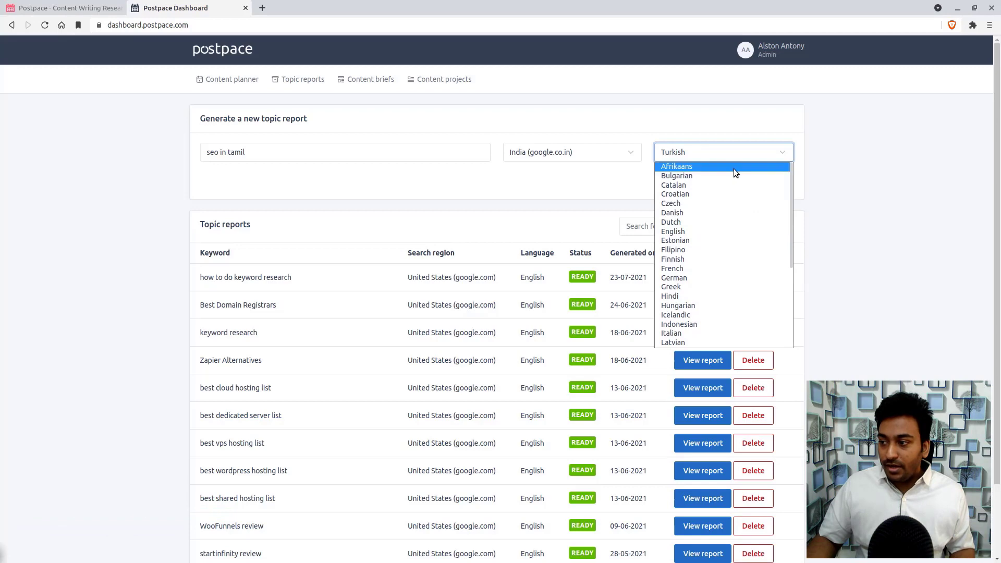
pyautogui.press('e')
pyautogui.click(696, 232)
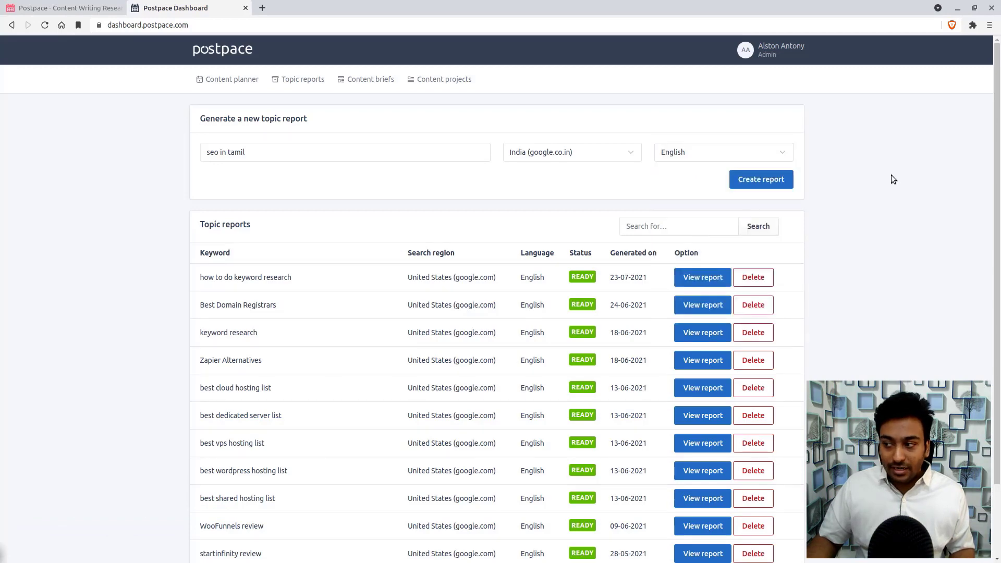
# - Generate the 'seo in tamil' report, dismiss the notice, and reload twice to check its status
pyautogui.click(747, 180)
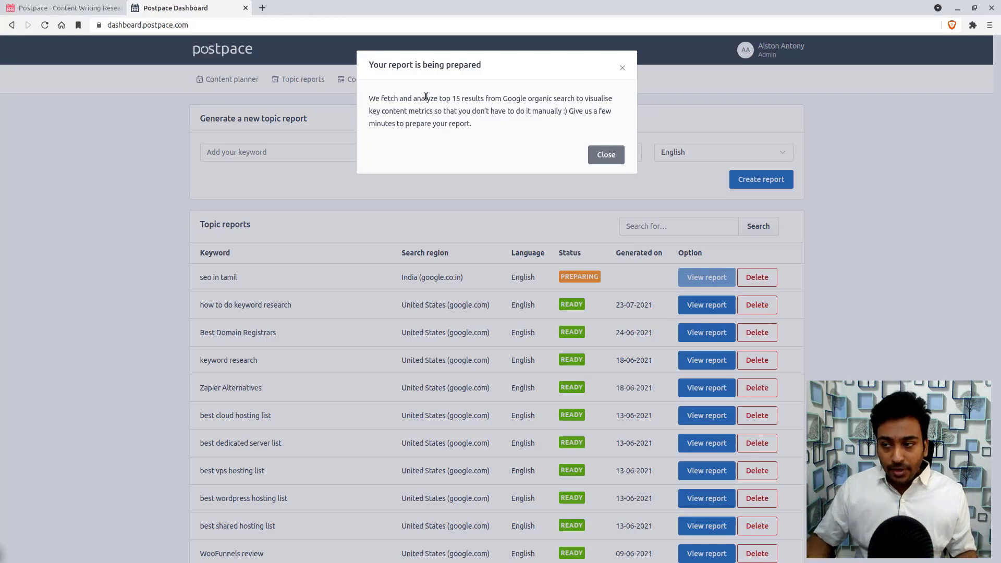
pyautogui.click(605, 157)
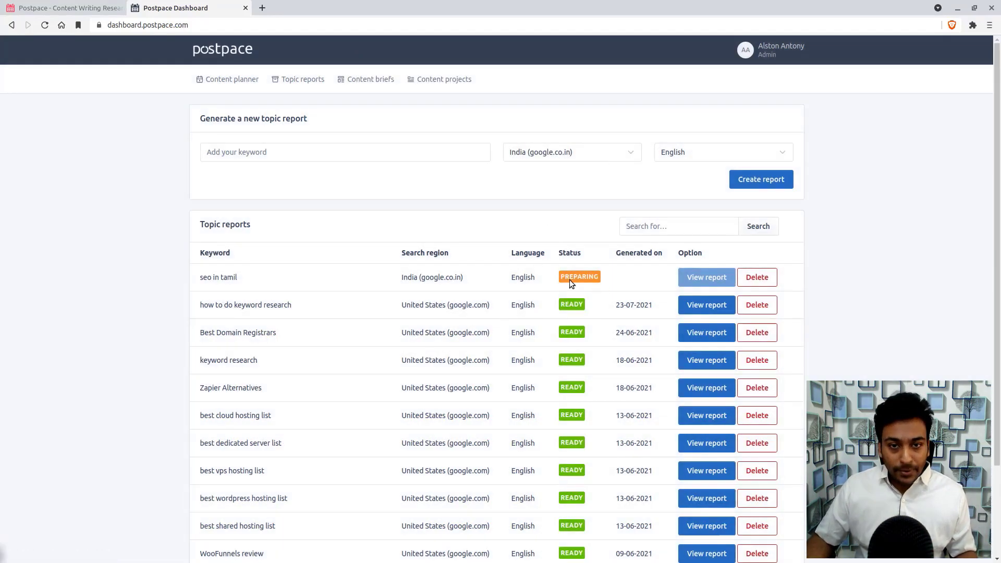
pyautogui.rightClick(84, 155)
pyautogui.click(123, 186)
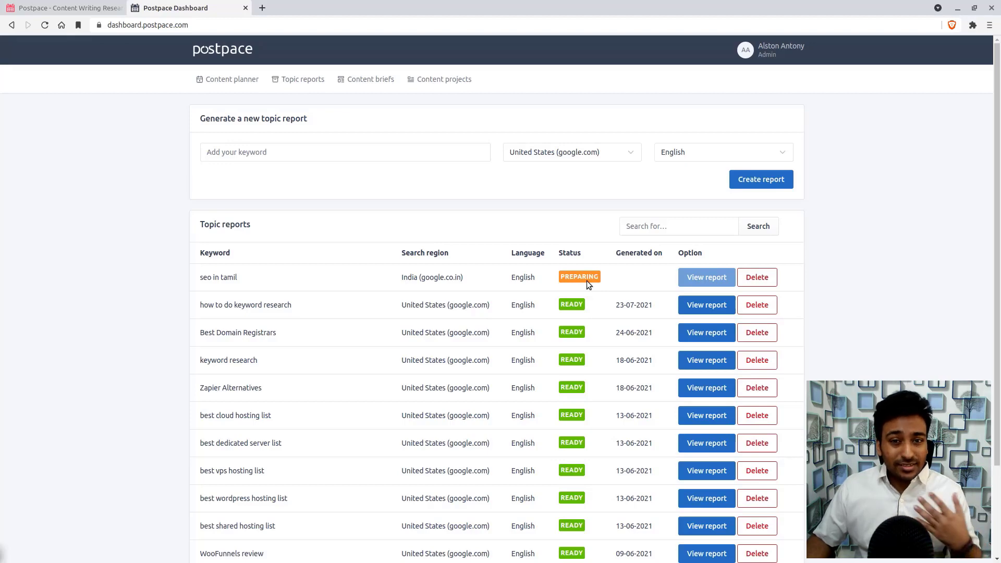
pyautogui.rightClick(136, 167)
pyautogui.click(172, 199)
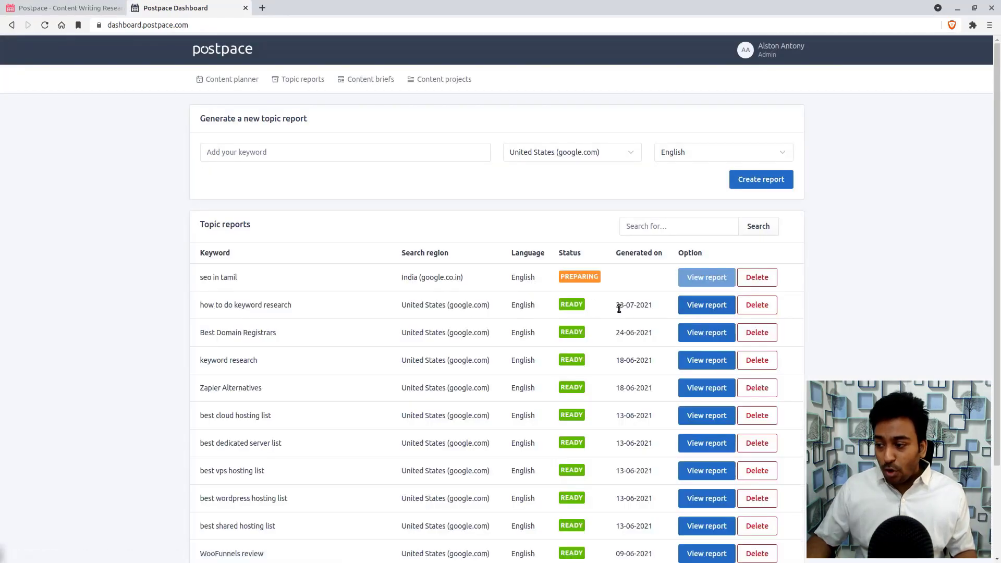
# - Open the 'how to do keyword research' report and select the keyword in its title
pyautogui.click(691, 309)
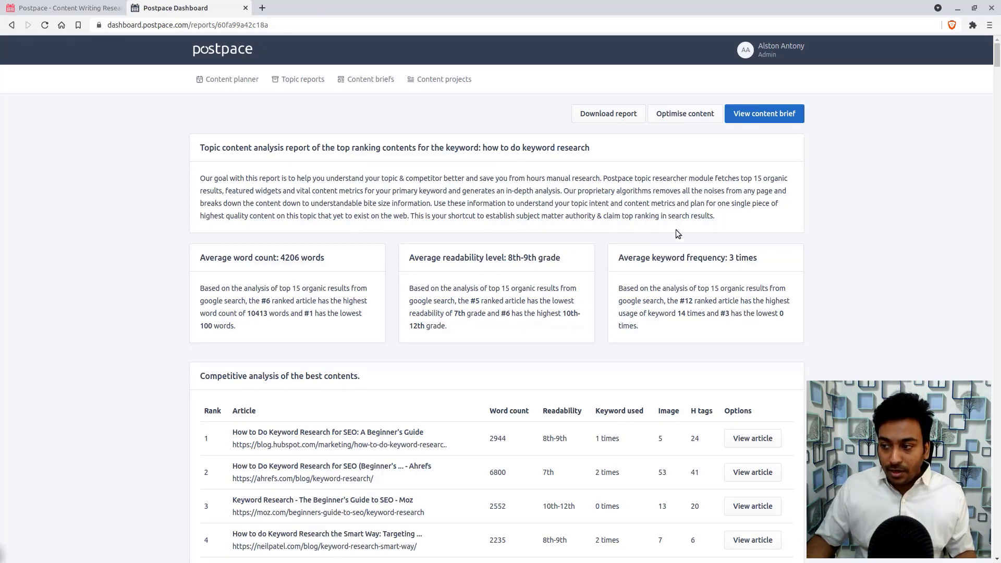
pyautogui.scroll(-2, 673, 235)
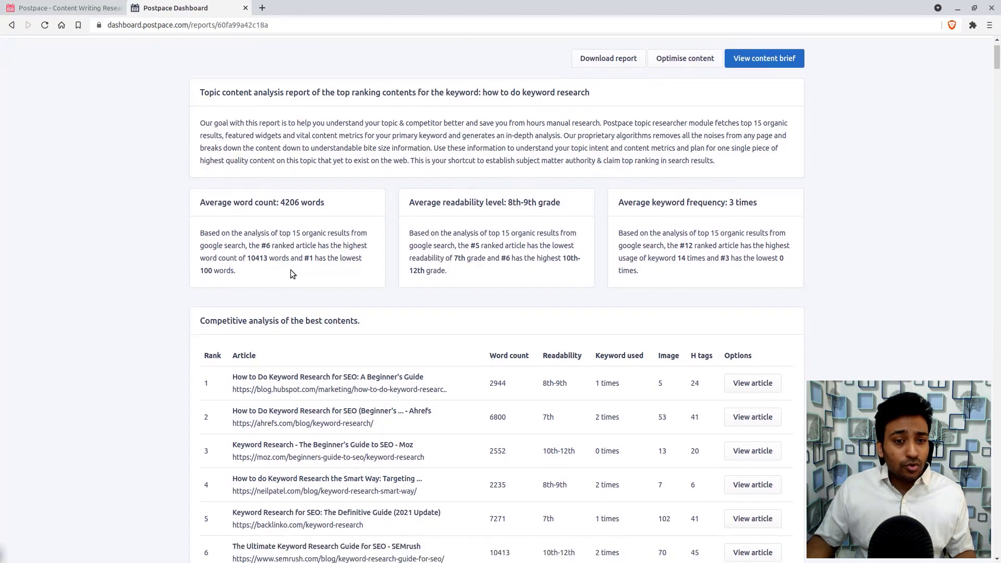
pyautogui.scroll(2, 219, 236)
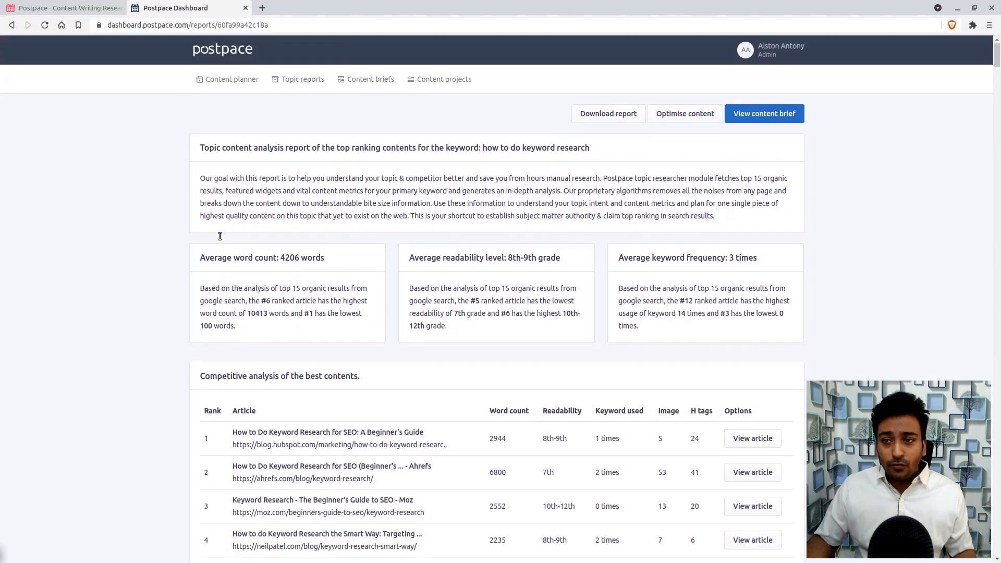
pyautogui.moveTo(483, 148); pyautogui.dragTo(612, 149)
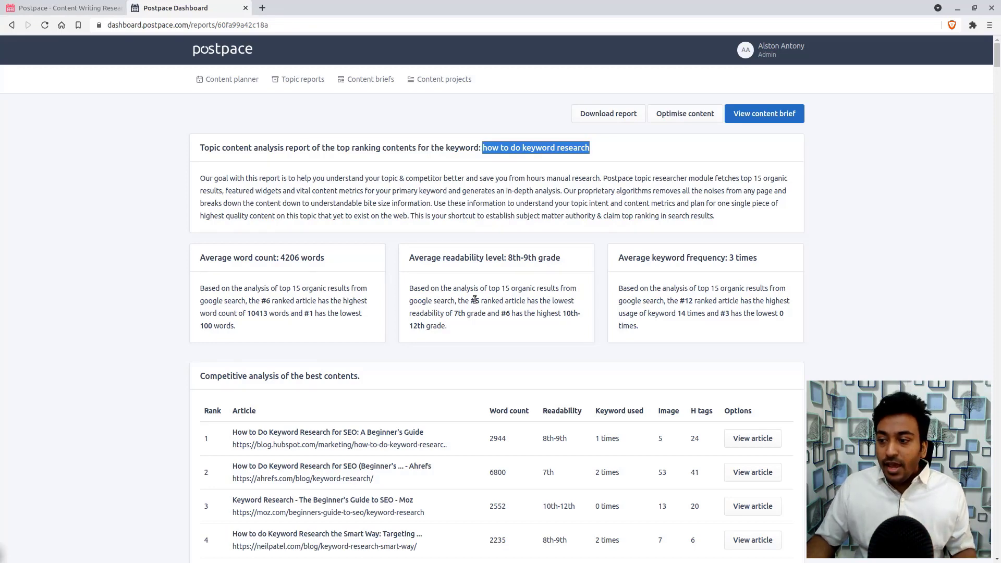
# - Scroll through the competitive analysis of the 19 ranked articles and the rank-versus-length graph
pyautogui.scroll(-3, 474, 299)
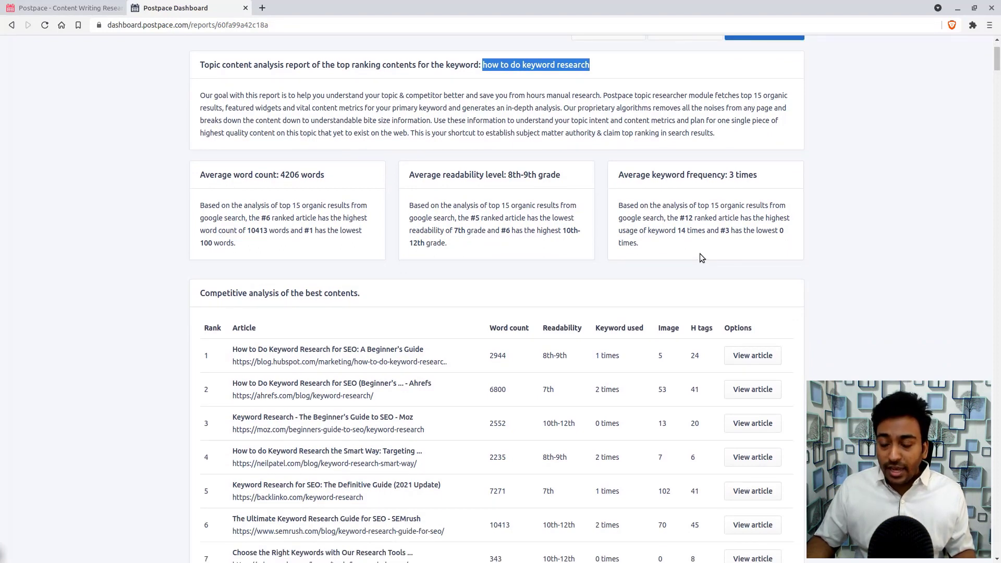
pyautogui.scroll(-3, 699, 253)
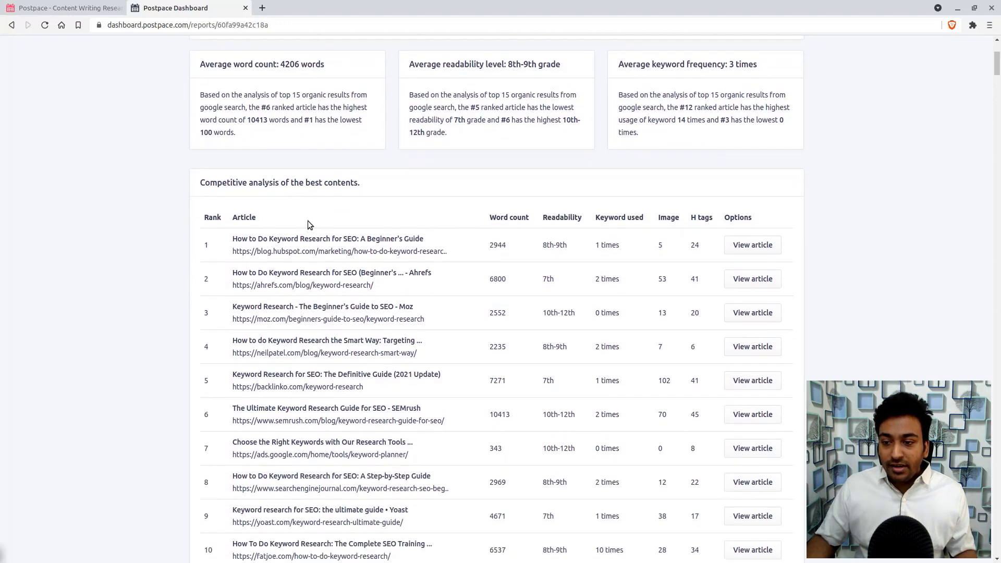
pyautogui.scroll(-3, 305, 221)
pyautogui.scroll(-2, 303, 219)
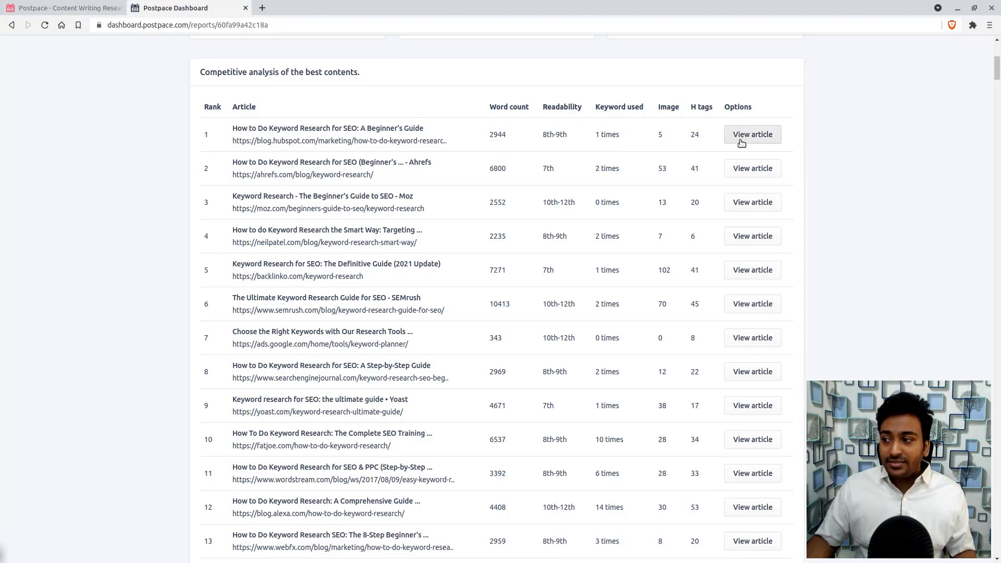
pyautogui.scroll(-4, 444, 202)
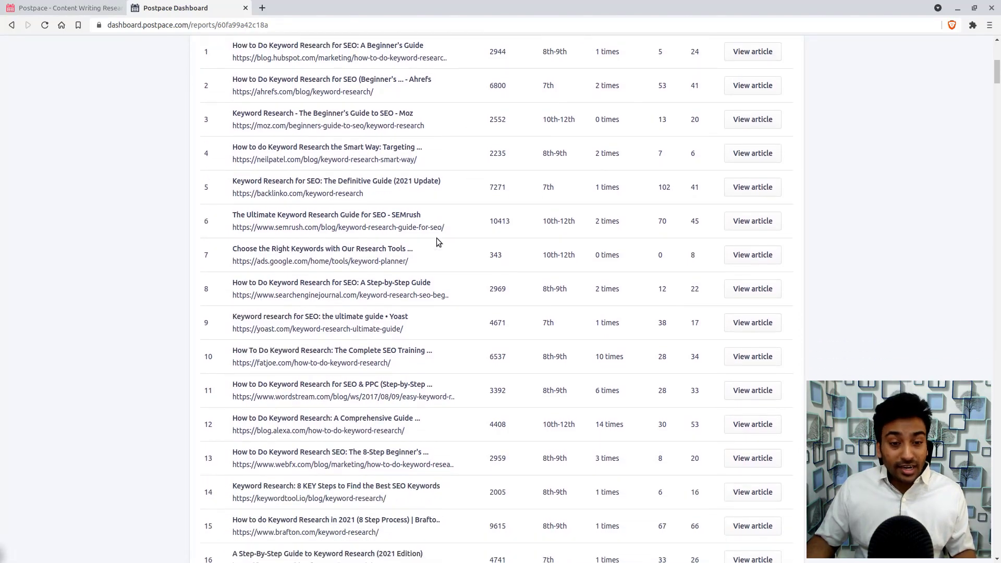
pyautogui.scroll(-3, 437, 238)
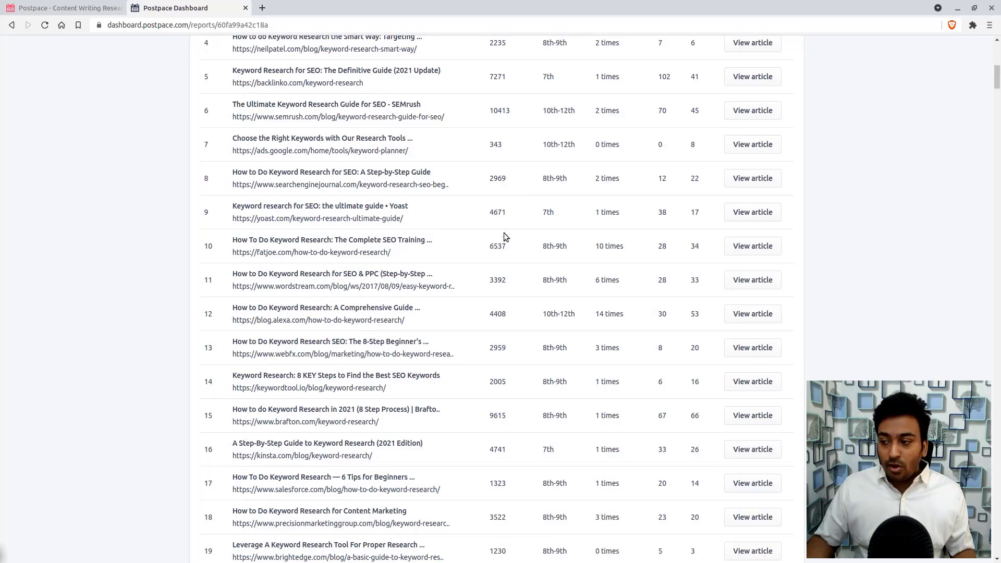
pyautogui.scroll(-10, 503, 233)
pyautogui.scroll(-3, 494, 233)
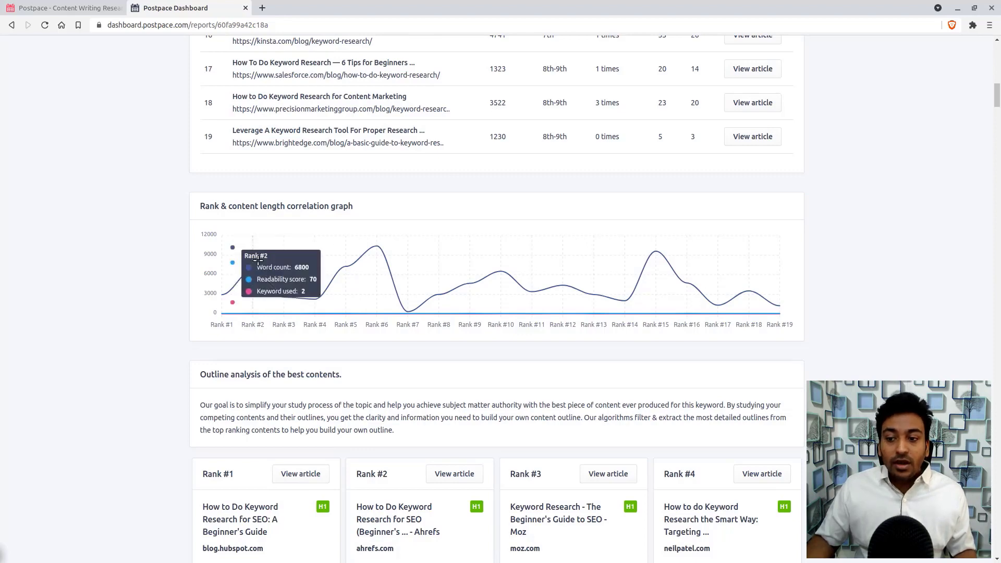
pyautogui.moveTo(485, 271)
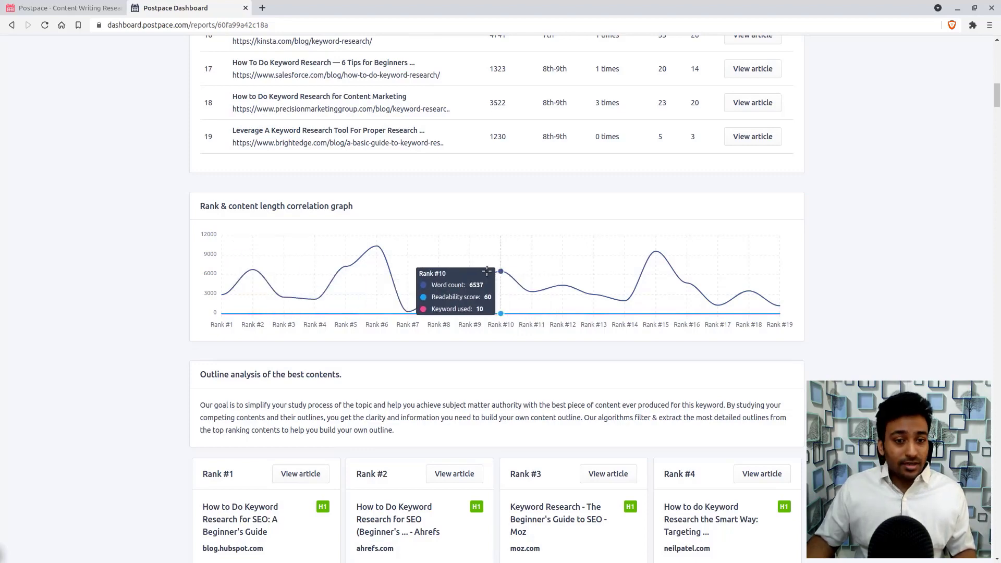
pyautogui.moveTo(526, 279)
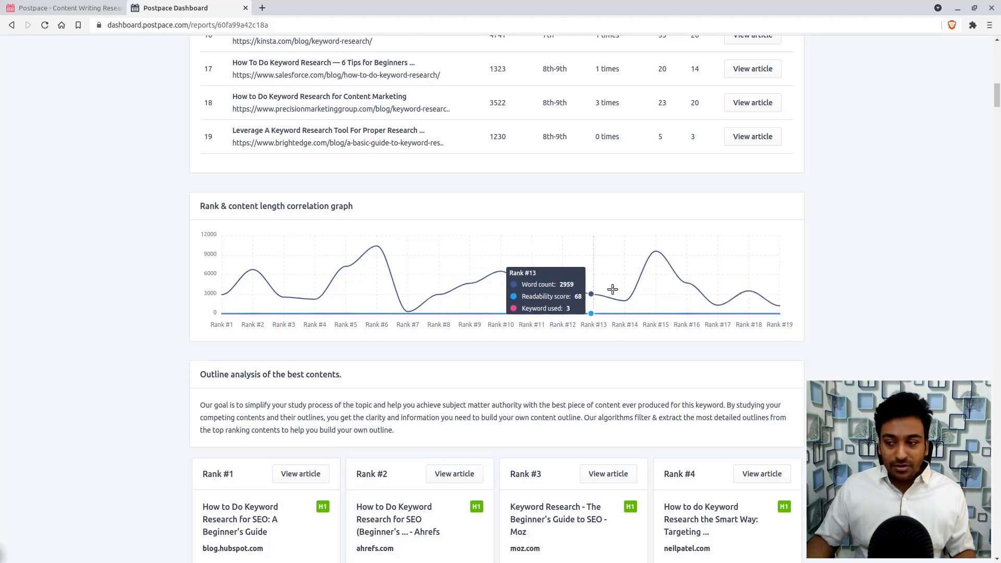
pyautogui.moveTo(646, 262)
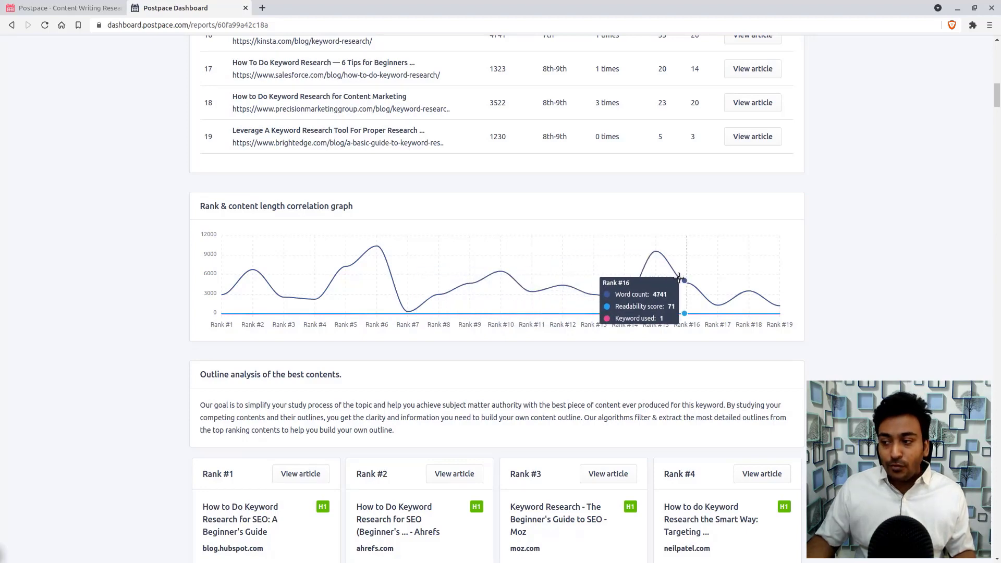
pyautogui.moveTo(707, 291)
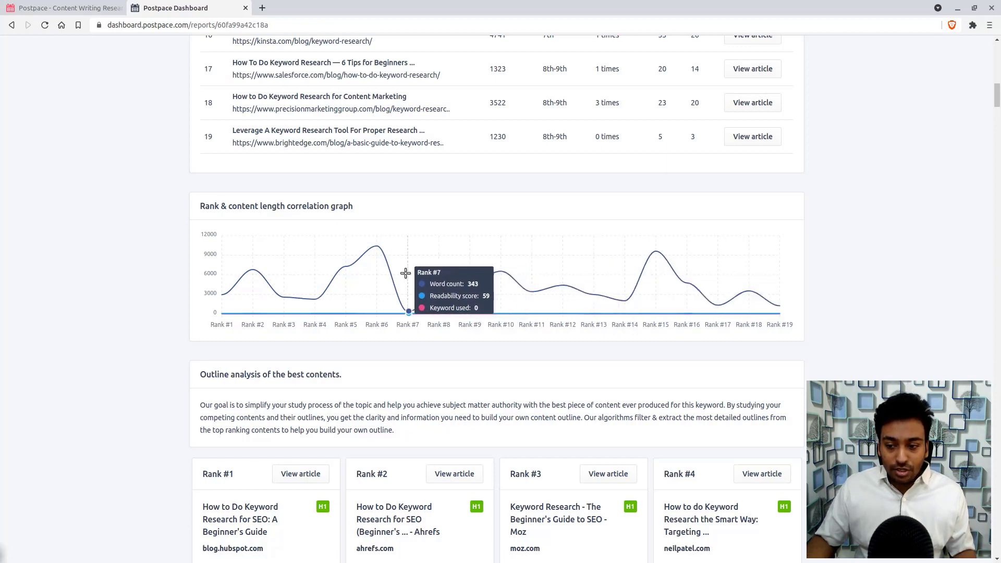
pyautogui.scroll(-3, 405, 272)
pyautogui.scroll(-4, 405, 273)
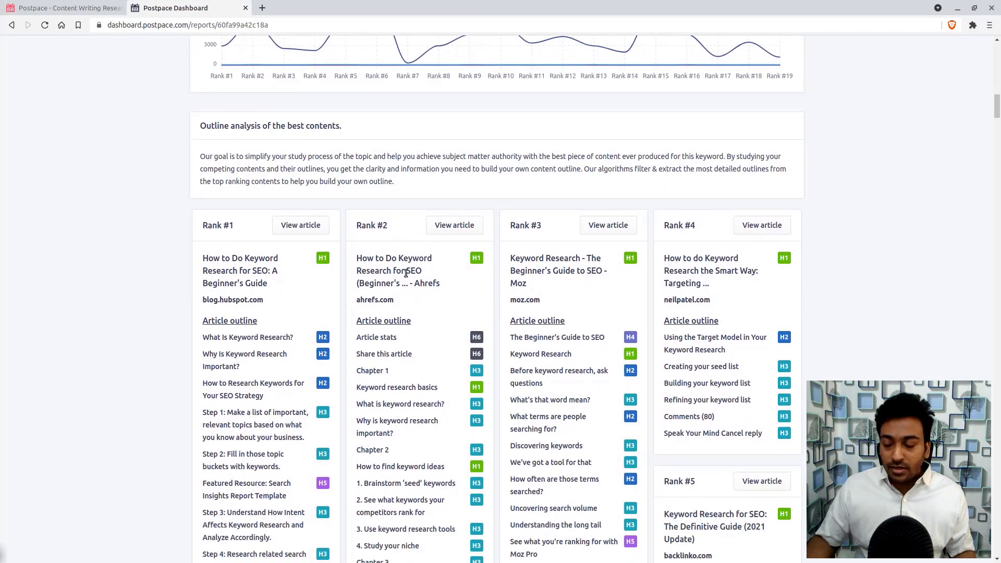
pyautogui.scroll(-3, 406, 272)
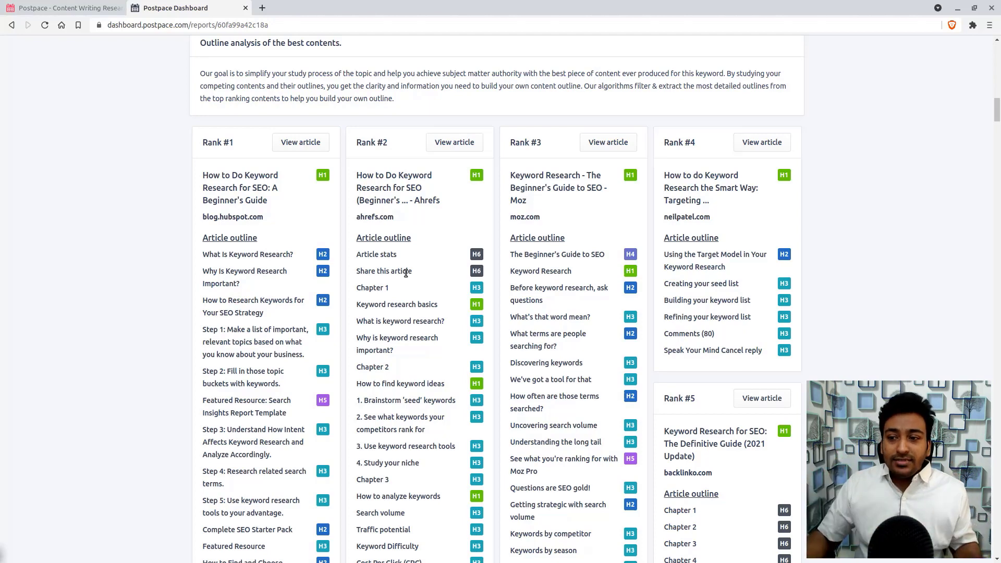
pyautogui.scroll(-4, 358, 263)
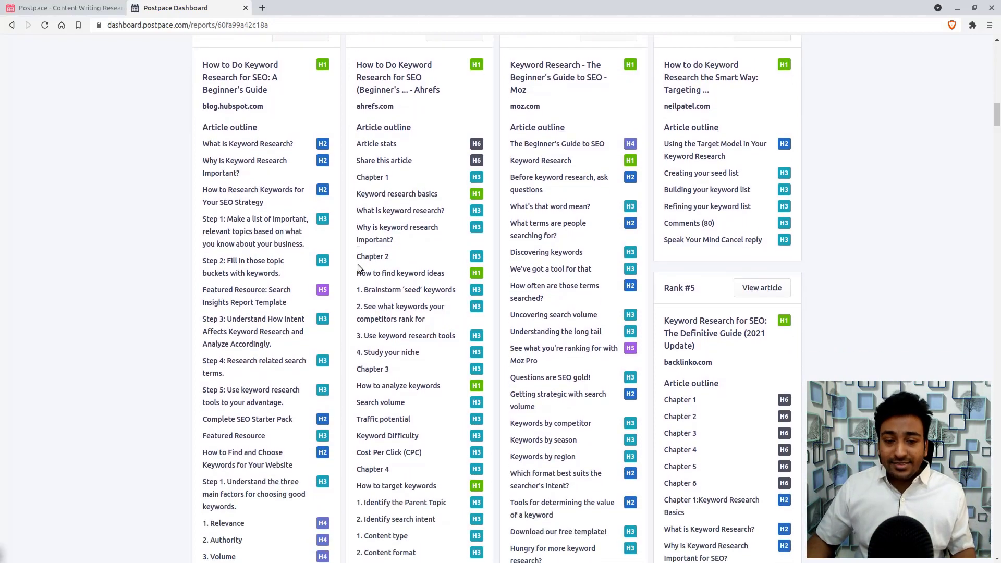
pyautogui.scroll(3, 240, 188)
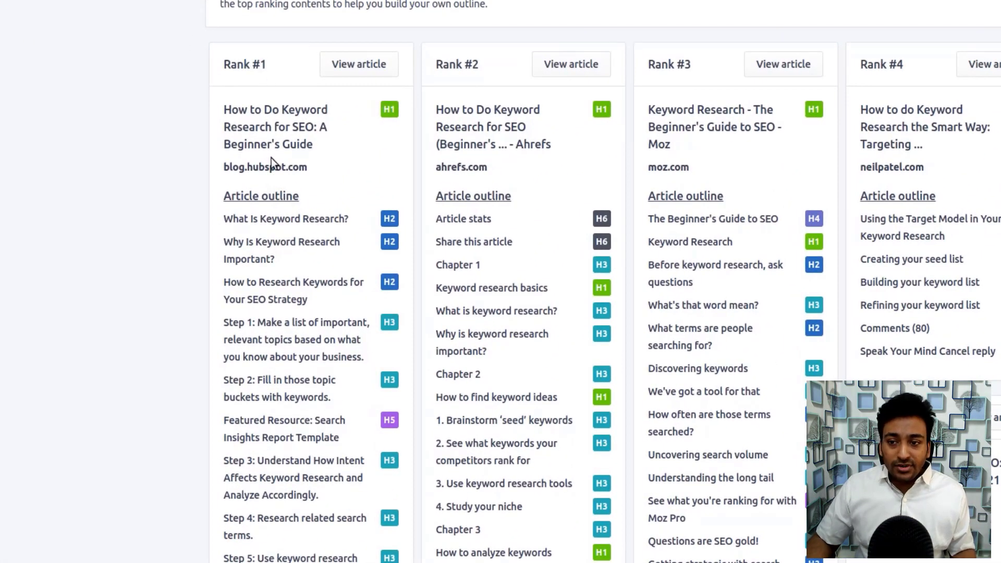
pyautogui.scroll(-4, 281, 170)
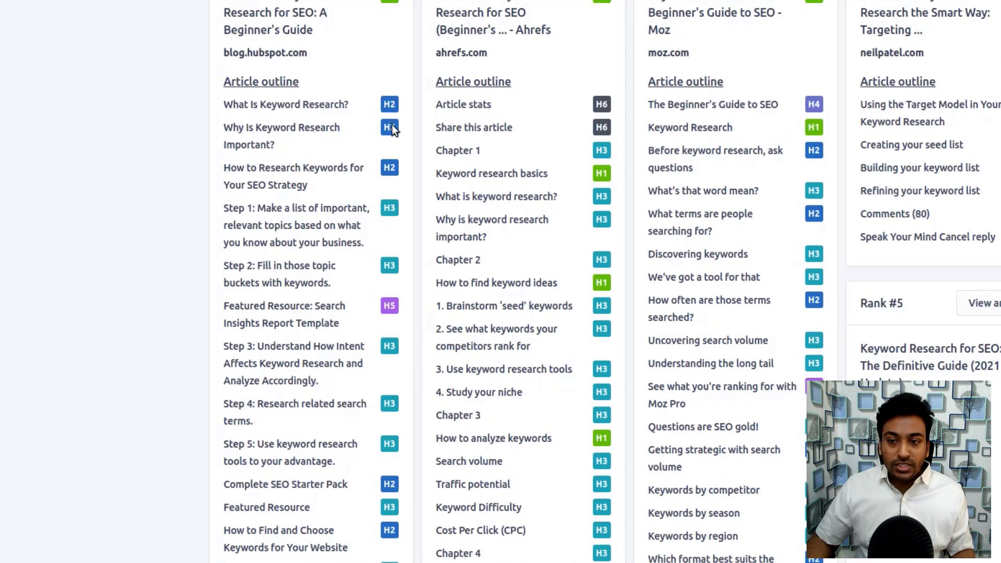
pyautogui.scroll(-2, 389, 208)
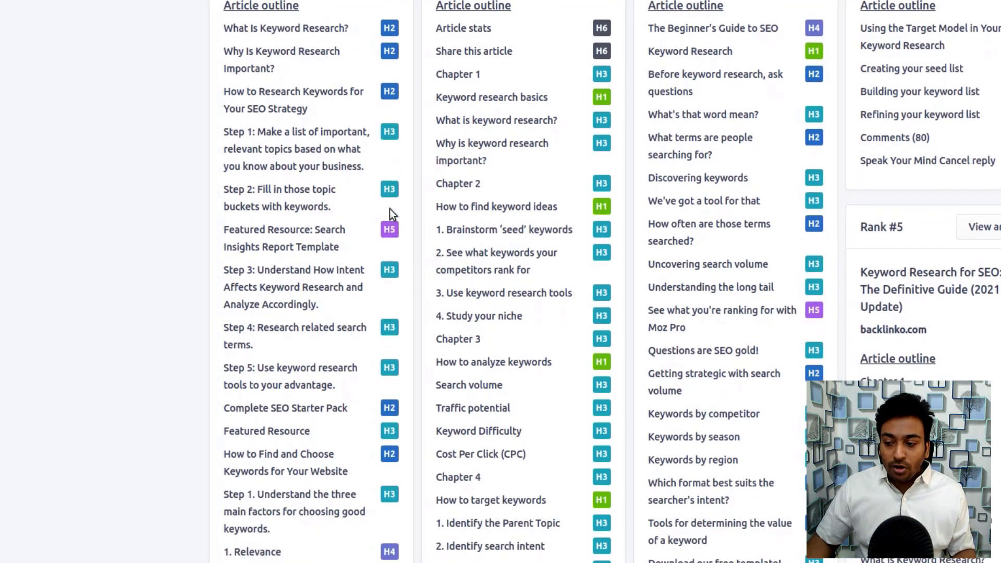
pyautogui.scroll(5, 526, 174)
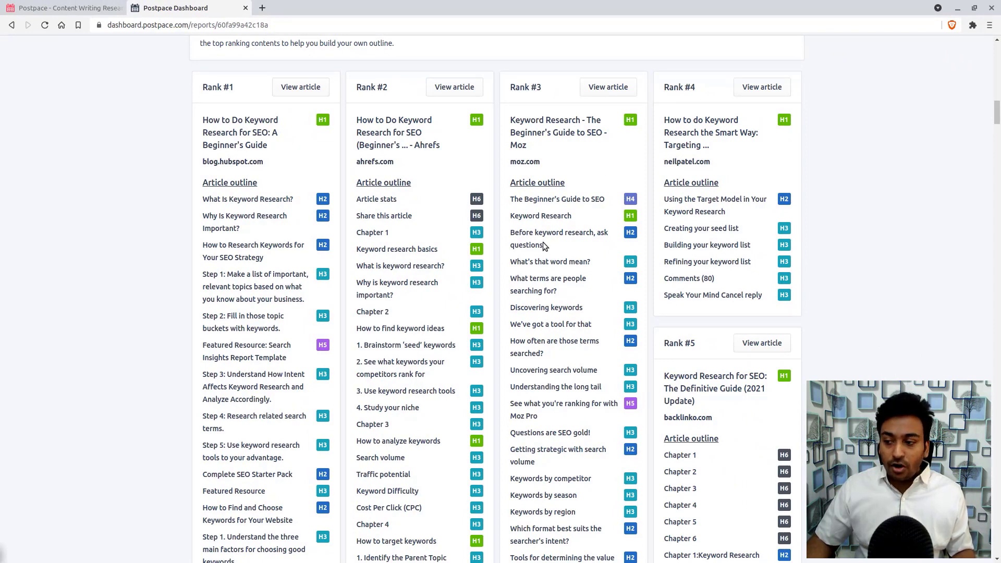
pyautogui.scroll(-1, 542, 245)
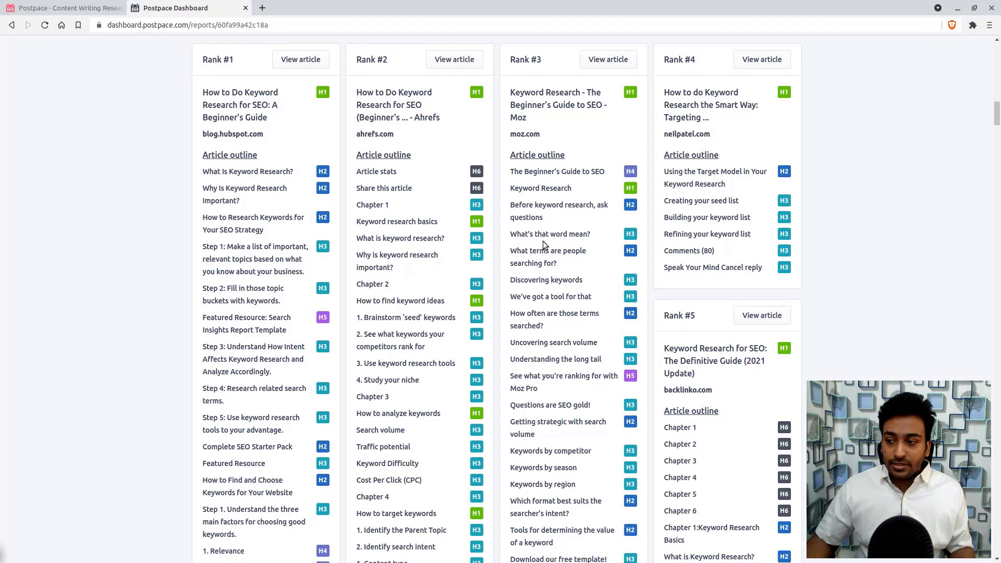
pyautogui.scroll(-5, 542, 241)
pyautogui.scroll(-10, 542, 241)
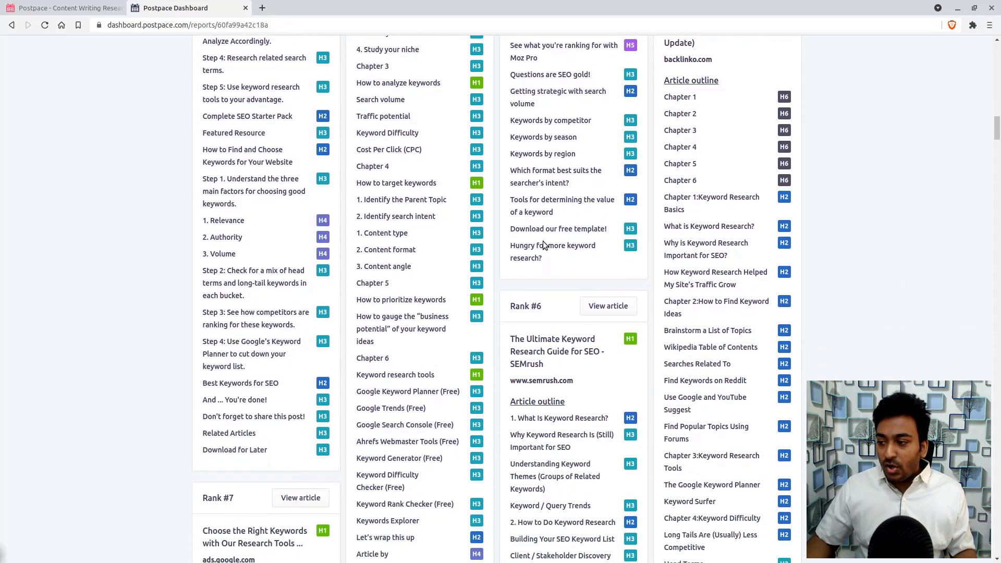
pyautogui.scroll(-20, 619, 317)
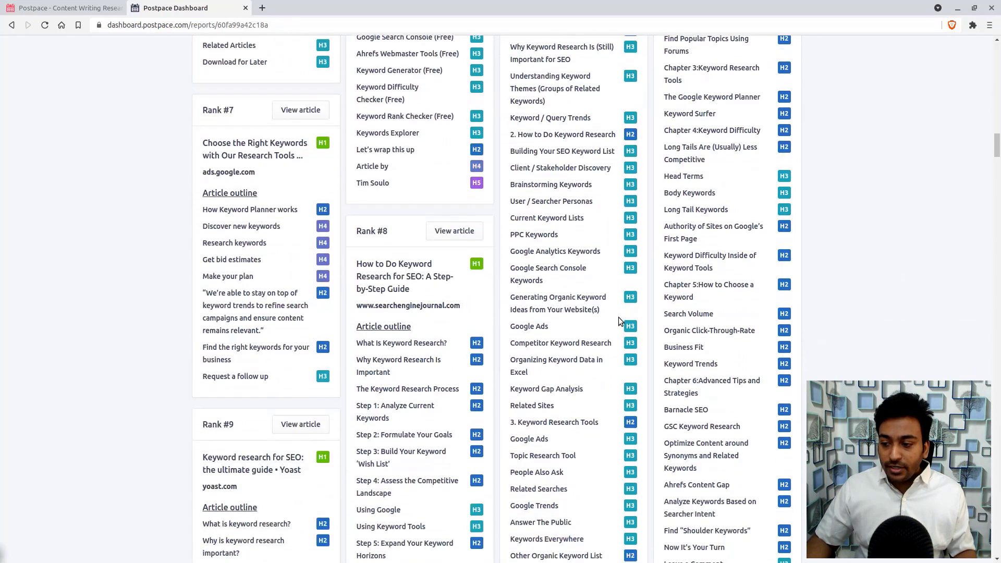
pyautogui.scroll(-3, 619, 320)
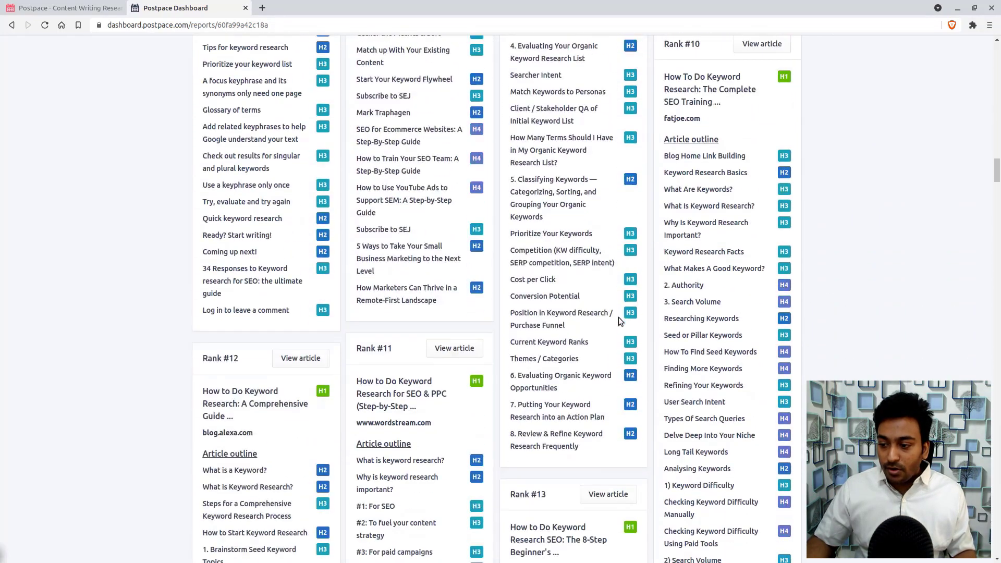
pyautogui.scroll(-5, 618, 322)
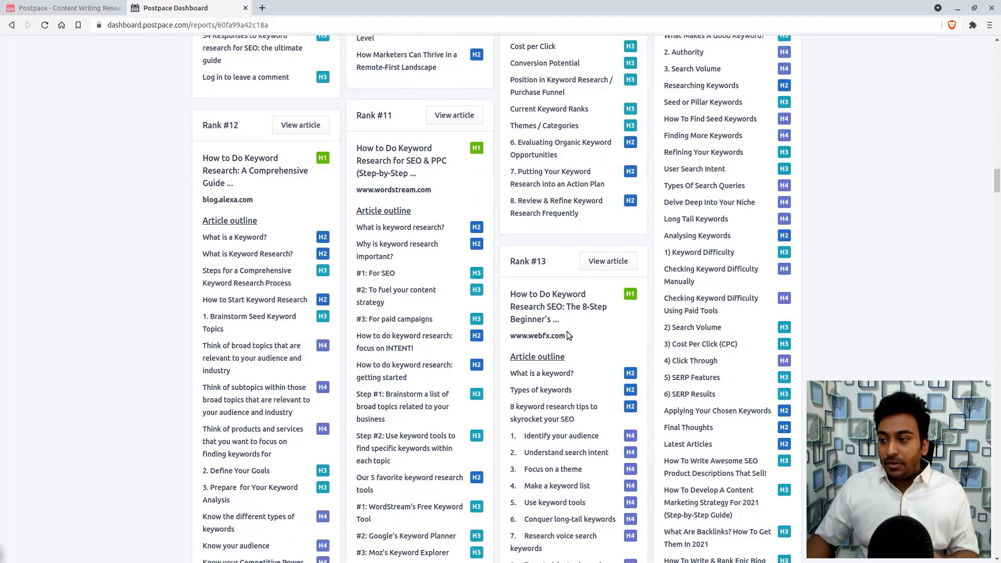
pyautogui.moveTo(996, 180); pyautogui.dragTo(995, 53)
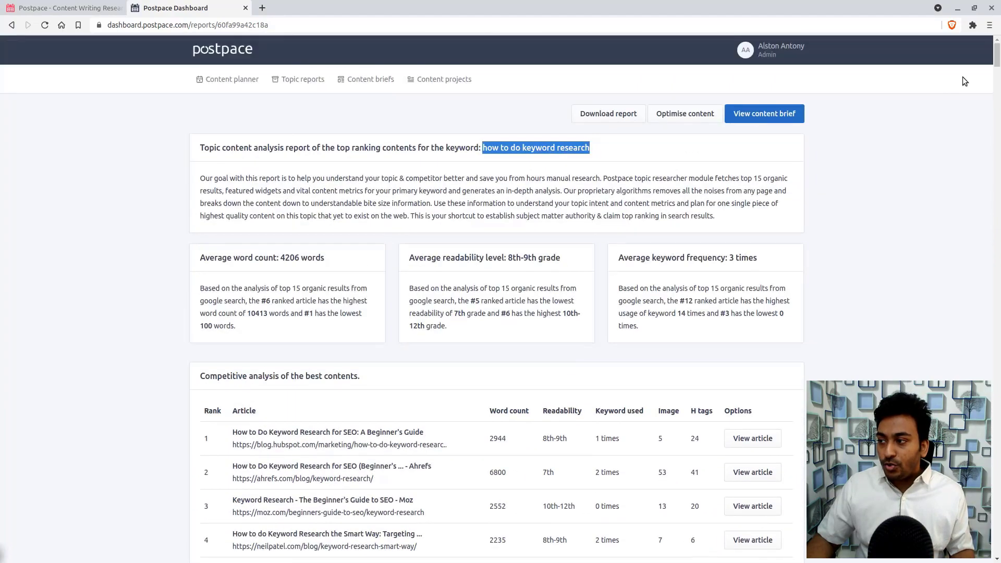
# - Open the content brief editor and delete its five old headlines
pyautogui.click(759, 116)
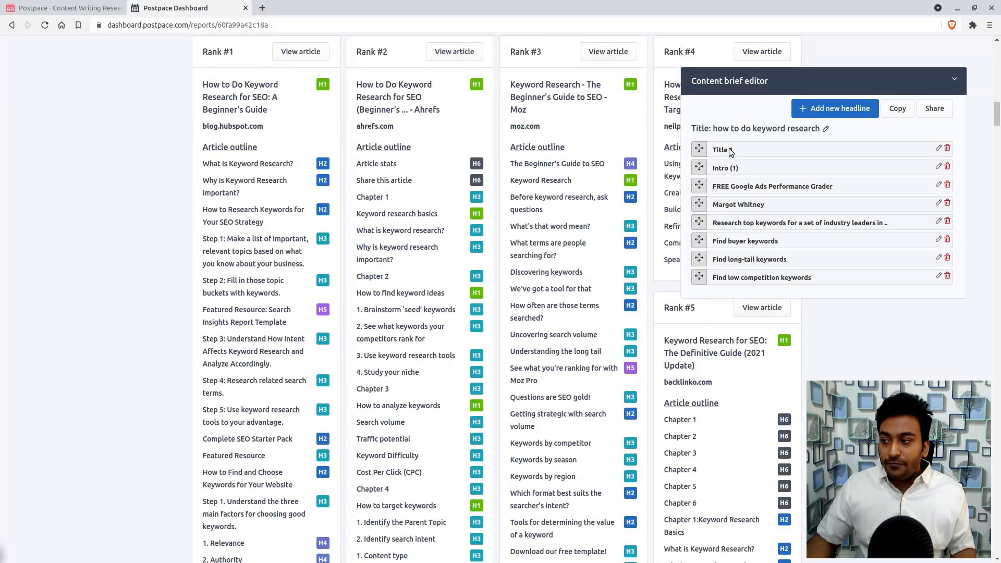
pyautogui.click(946, 150)
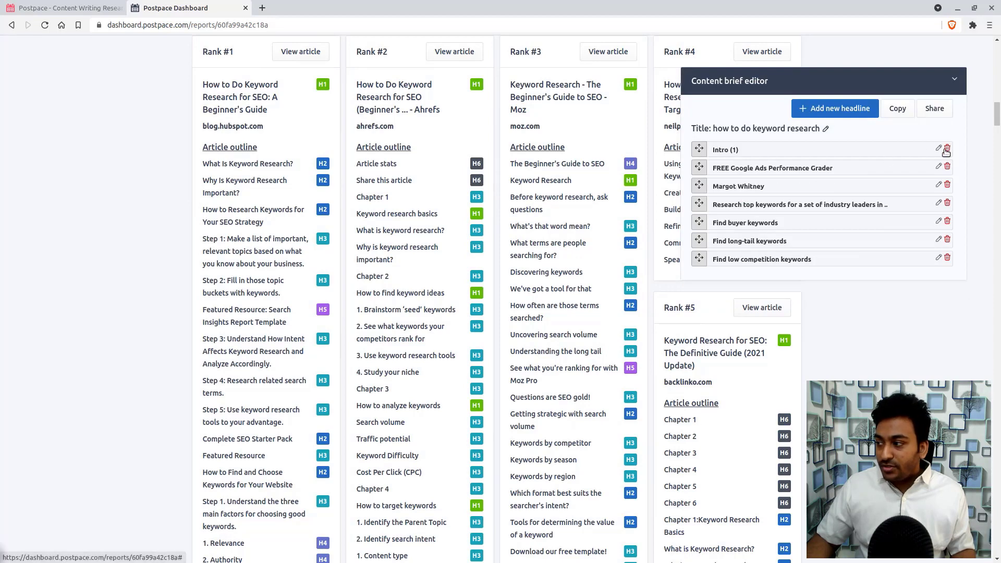
pyautogui.click(946, 150)
pyautogui.click(946, 150)
pyautogui.click(946, 150)
pyautogui.click(946, 150)
pyautogui.click(946, 150)
pyautogui.click(946, 150)
pyautogui.click(946, 150)
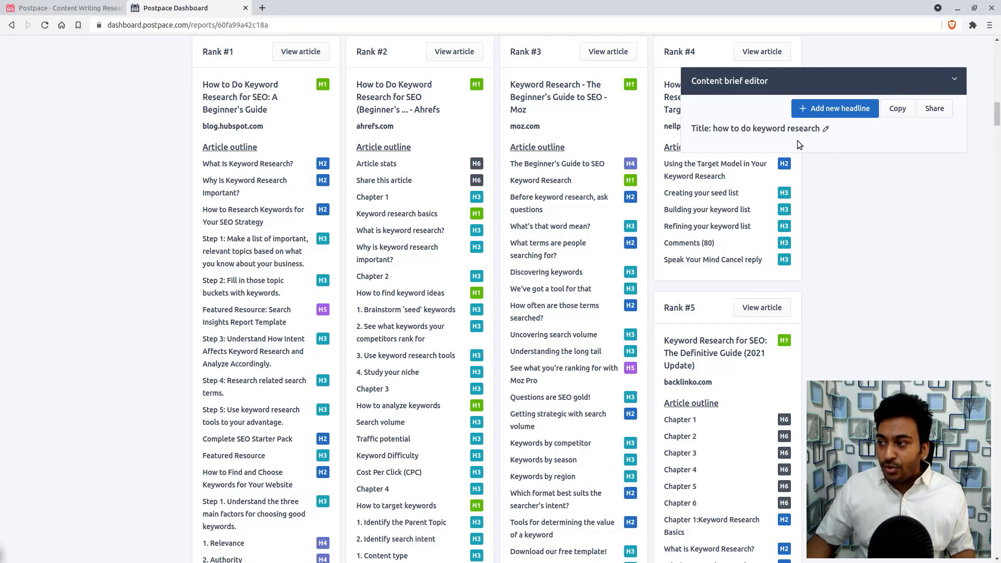
# - Add eight competitor outline headings, from What Is Keyword Research? to Keywords by season, to the brief
pyautogui.click(264, 163)
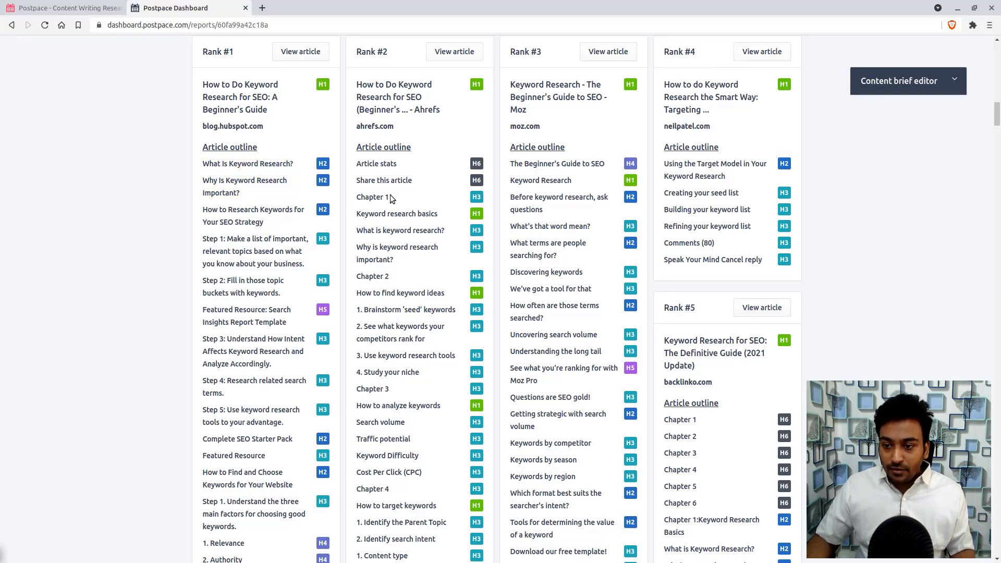
pyautogui.click(414, 294)
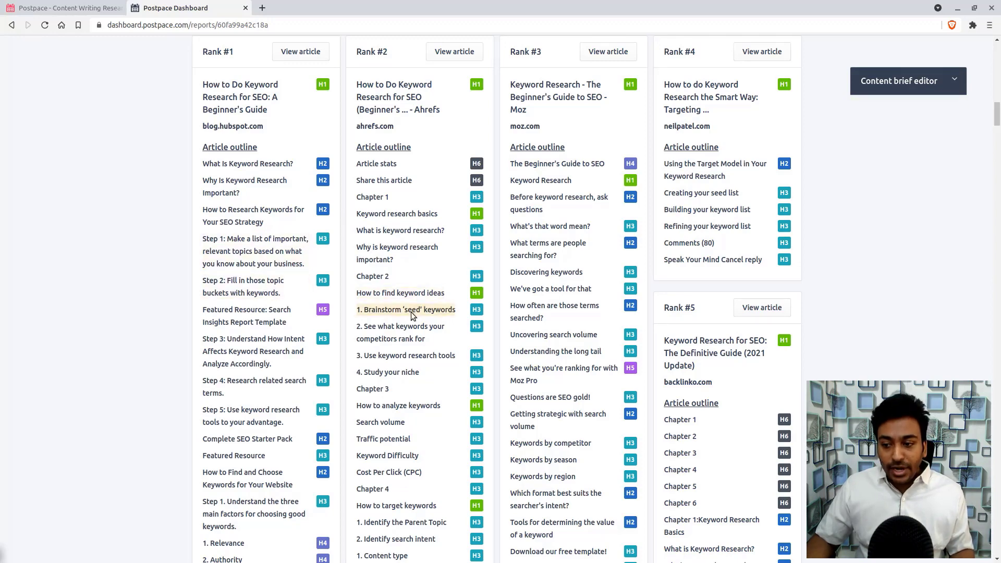
pyautogui.click(411, 311)
pyautogui.click(404, 338)
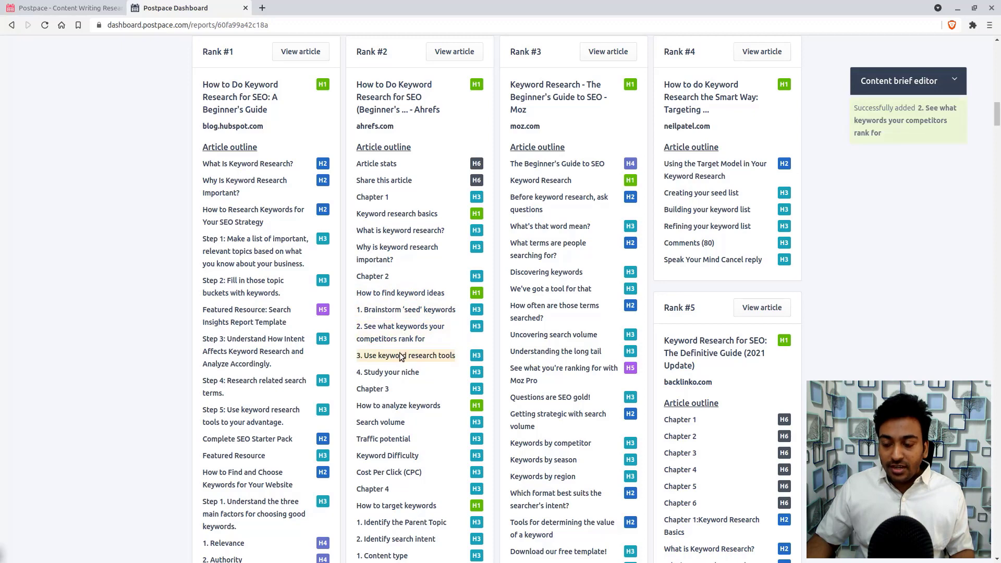
pyautogui.click(402, 357)
pyautogui.click(396, 371)
pyautogui.scroll(-2, 472, 376)
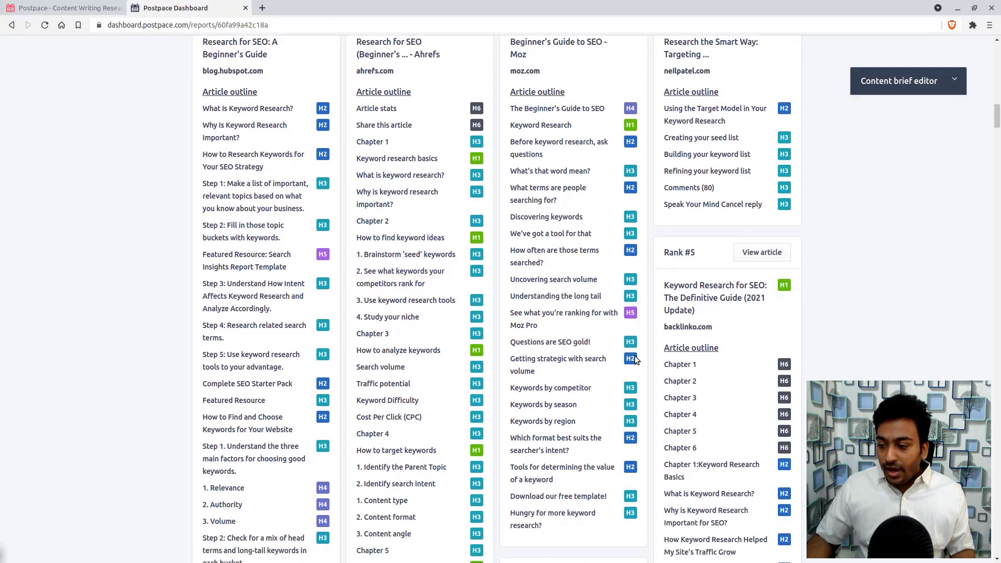
pyautogui.click(536, 389)
pyautogui.click(538, 406)
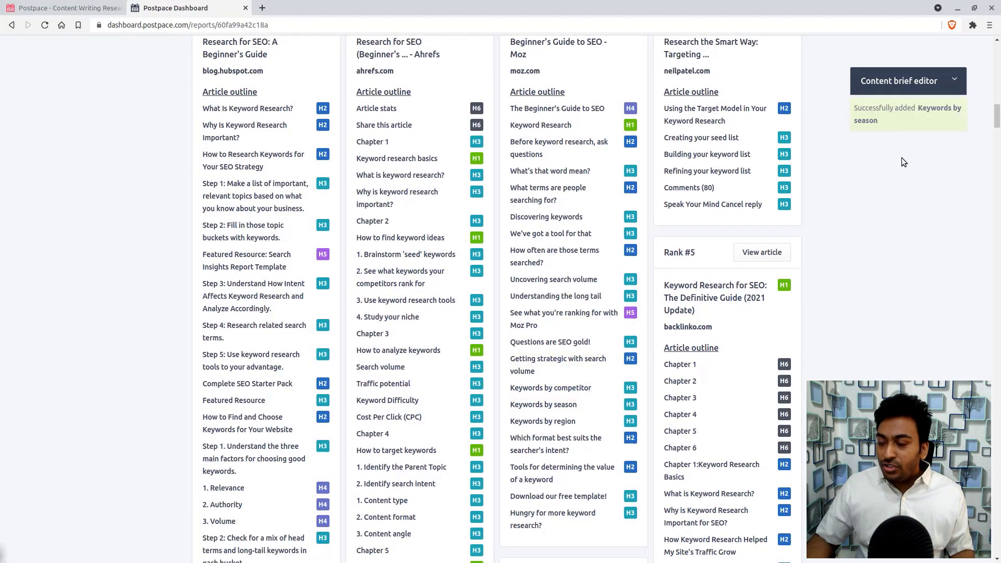
pyautogui.click(955, 81)
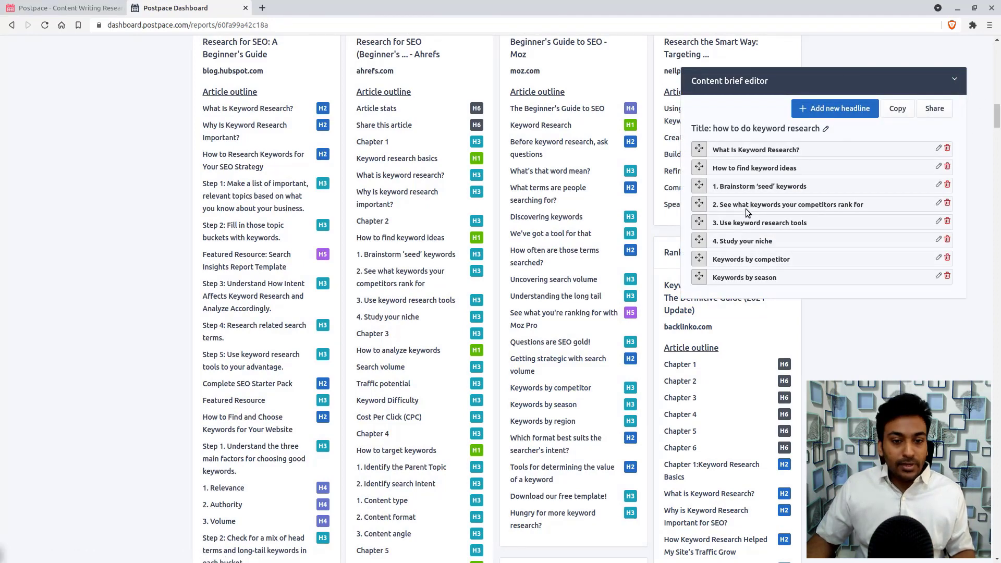
# - Move Brainstorm 'seed' keywords and Use keyword research tools up one position each
pyautogui.moveTo(698, 187); pyautogui.dragTo(699, 167)
pyautogui.moveTo(699, 223); pyautogui.dragTo(699, 204)
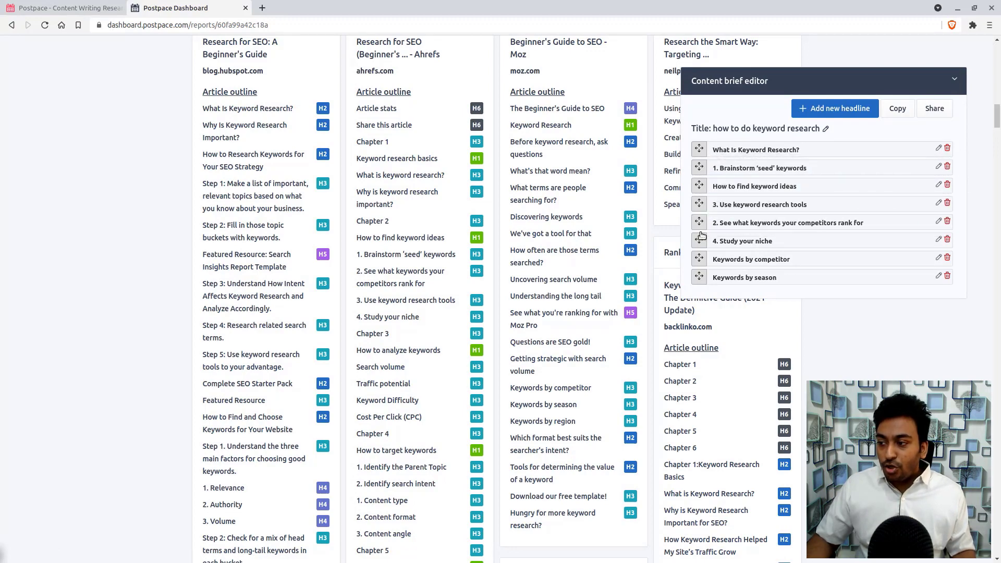
pyautogui.click(937, 149)
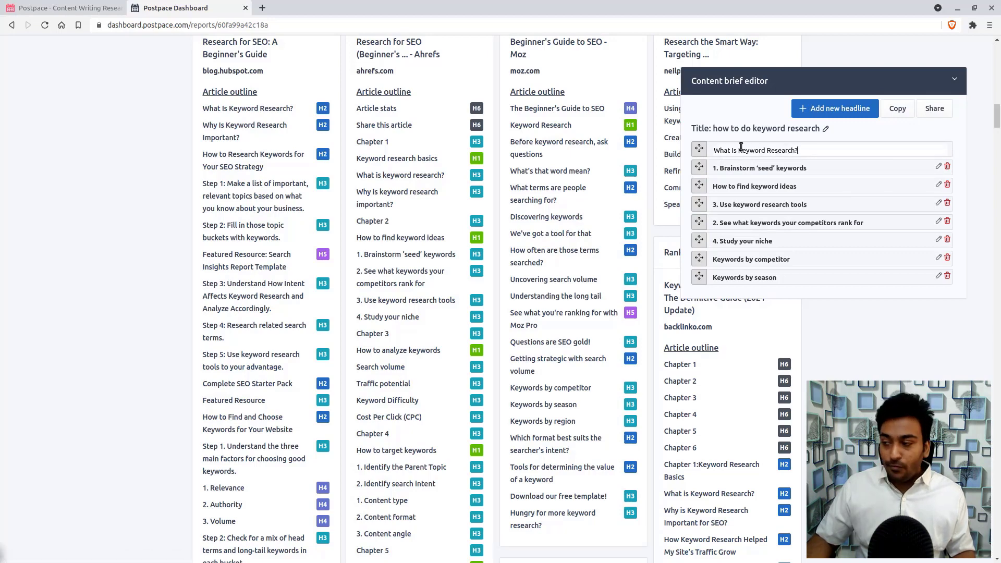
pyautogui.click(921, 130)
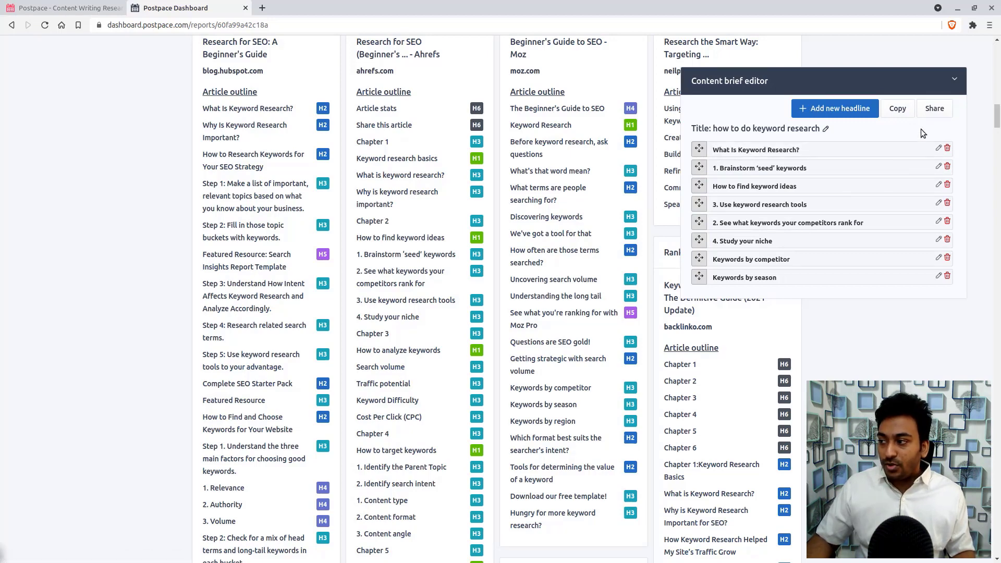
# - Add a final headline named 'My tile 1' and delete the extra placeholder
pyautogui.click(830, 108)
pyautogui.click(829, 112)
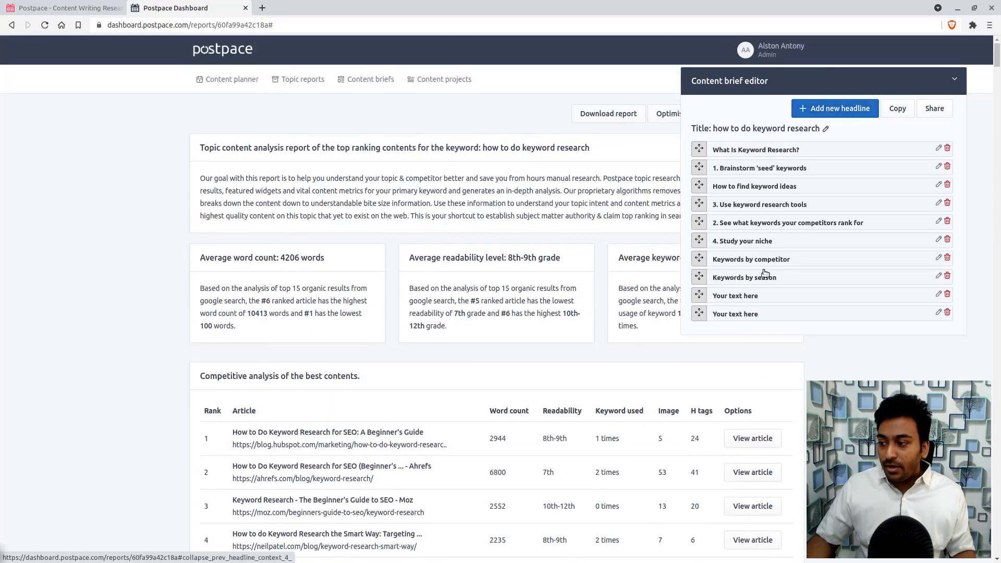
pyautogui.click(938, 294)
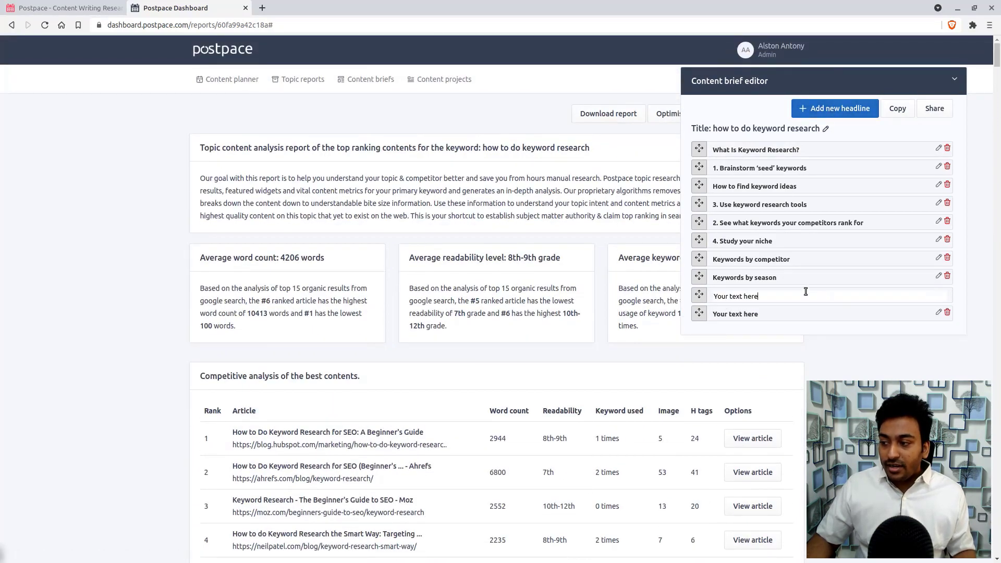
pyautogui.tripleClick(805, 291)
pyautogui.write('My tile 1')
pyautogui.press('Return')
pyautogui.click(947, 312)
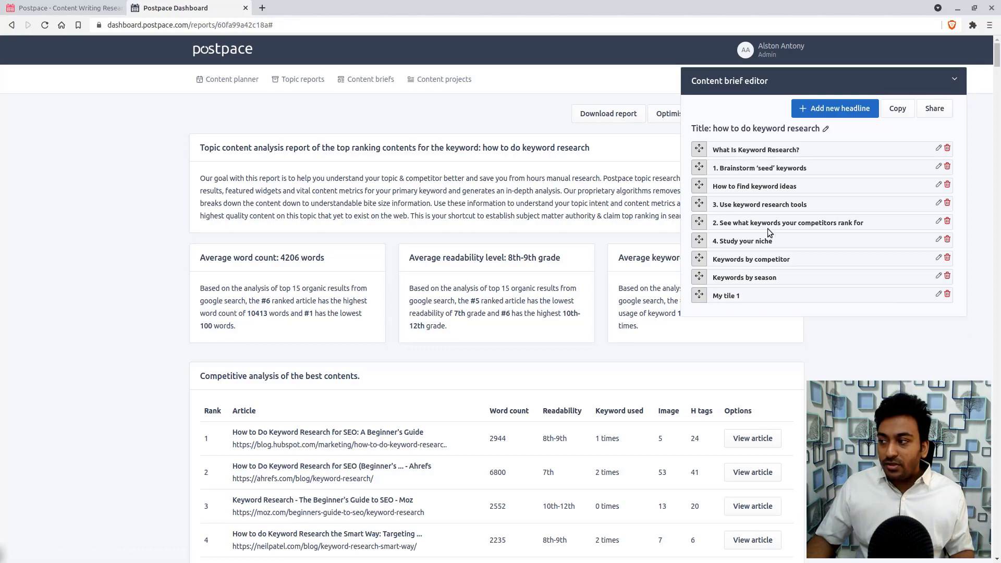
# - Copy the brief, paste it into a scratch text document, and discard it unsaved
pyautogui.click(894, 109)
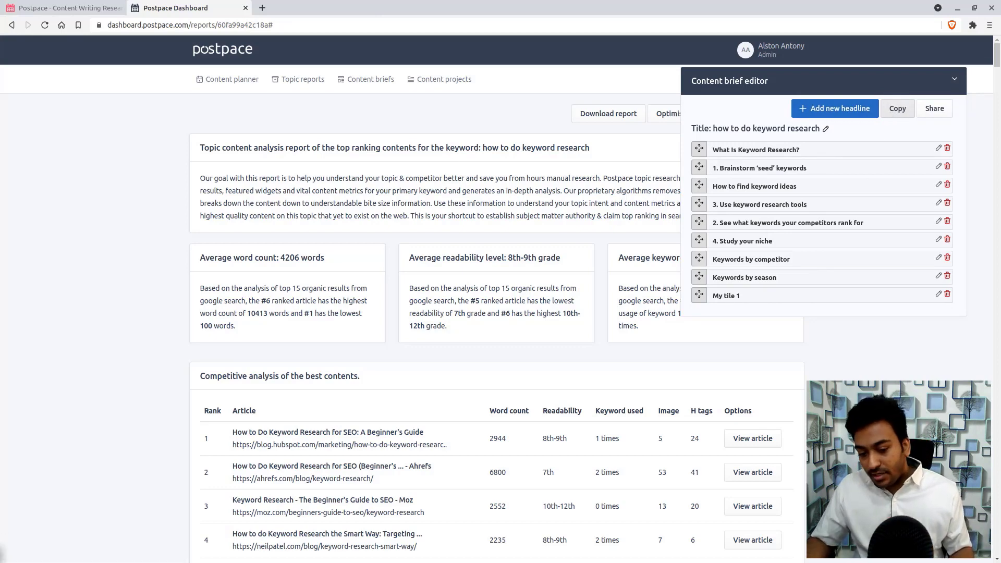
pyautogui.hotkey('alt', 'Tab')
pyautogui.hotkey('ctrl', 'v')
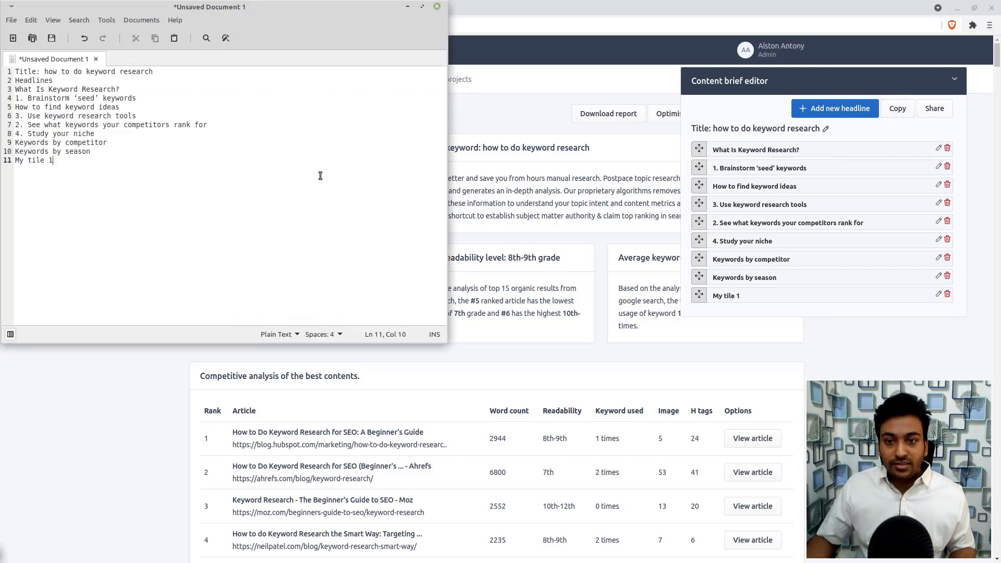
pyautogui.click(437, 7)
pyautogui.click(186, 209)
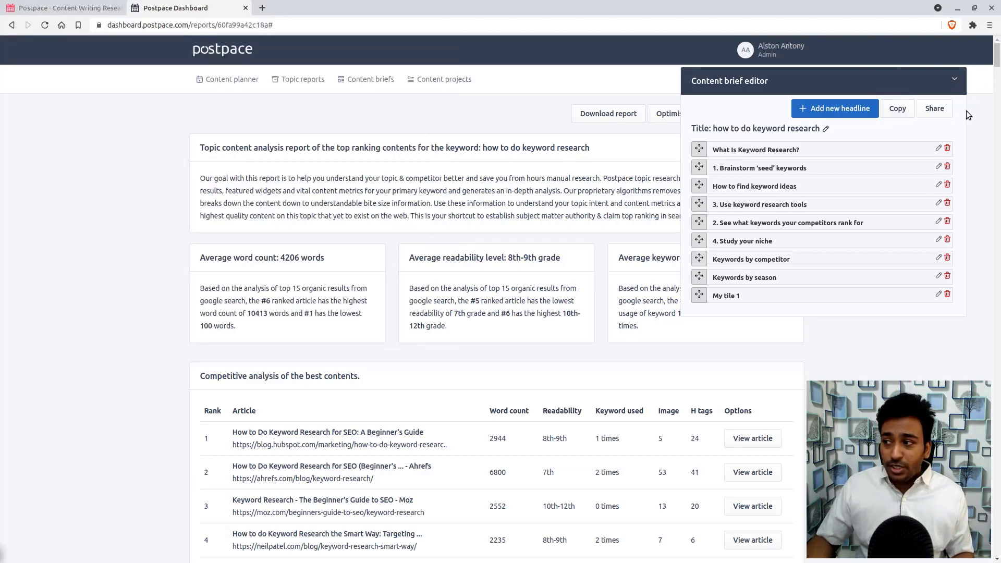
# - Collapse the content brief editor and scroll down to the competitor article outline cards
pyautogui.click(954, 79)
pyautogui.scroll(-5, 864, 213)
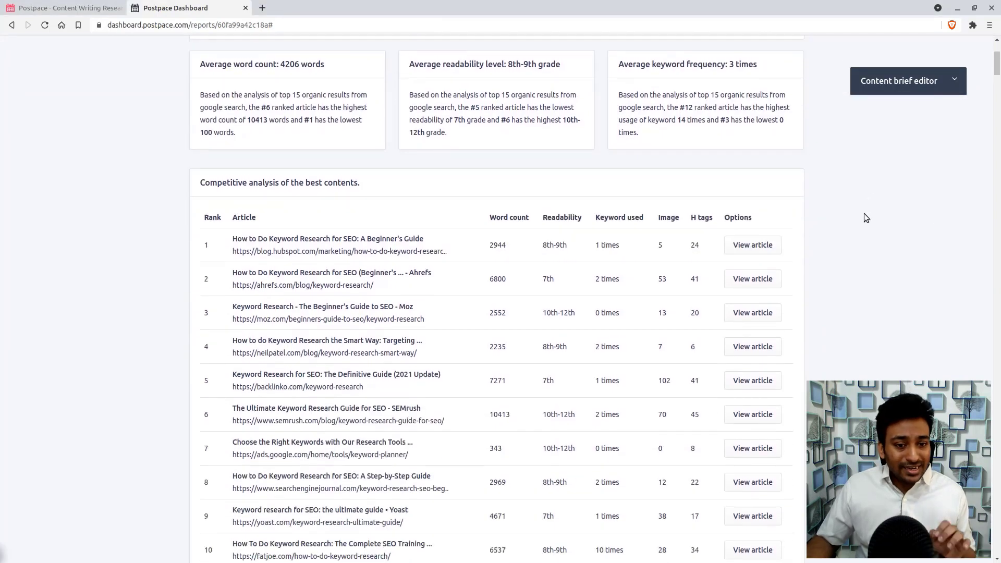
pyautogui.scroll(-20, 864, 218)
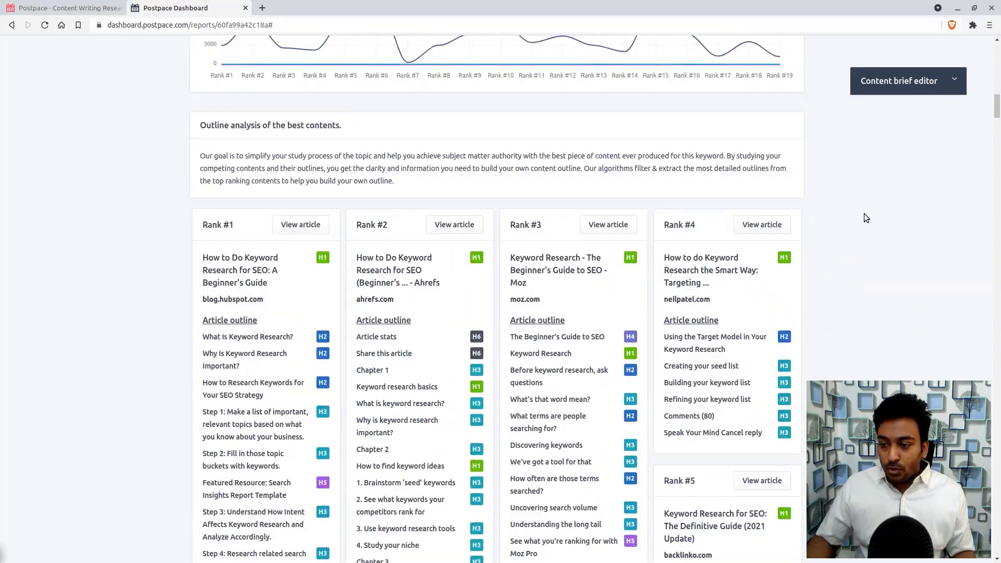
pyautogui.scroll(-20, 803, 225)
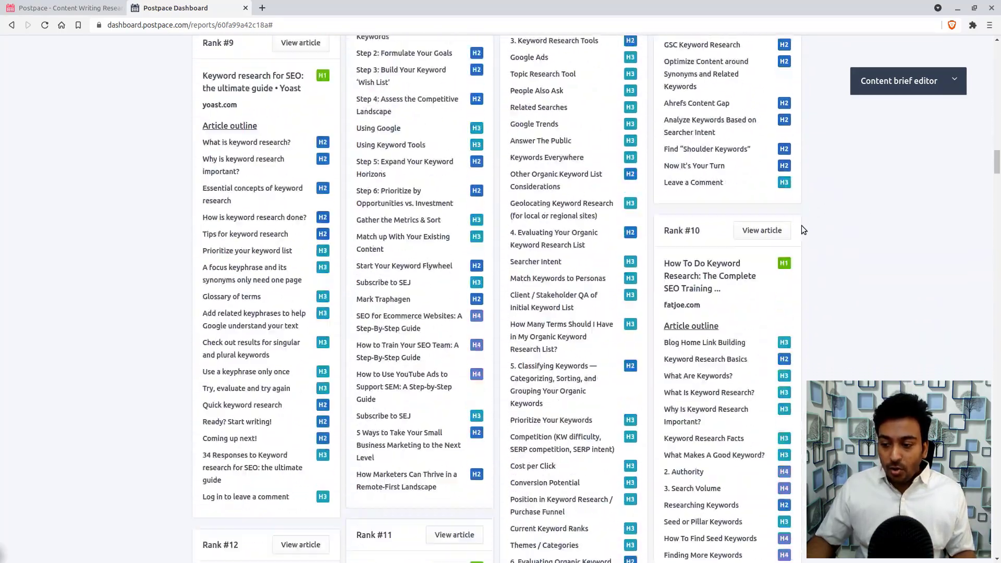
pyautogui.scroll(-20, 802, 230)
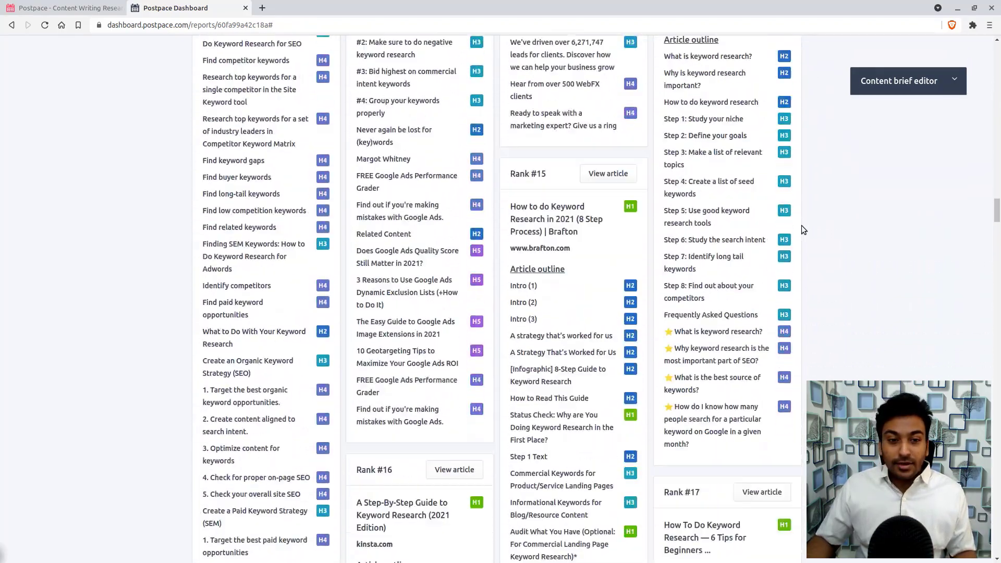
pyautogui.scroll(-20, 801, 230)
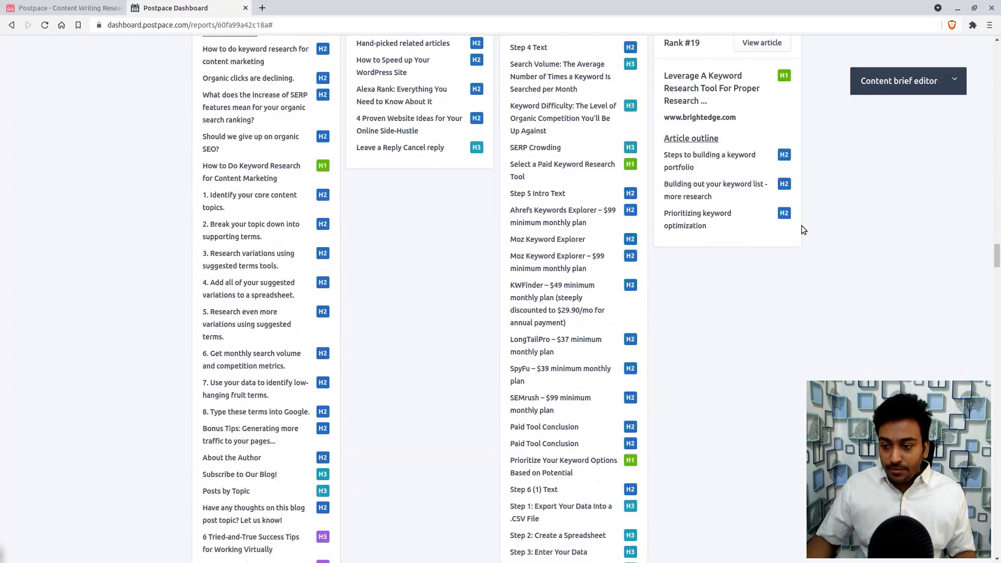
pyautogui.scroll(-5, 802, 229)
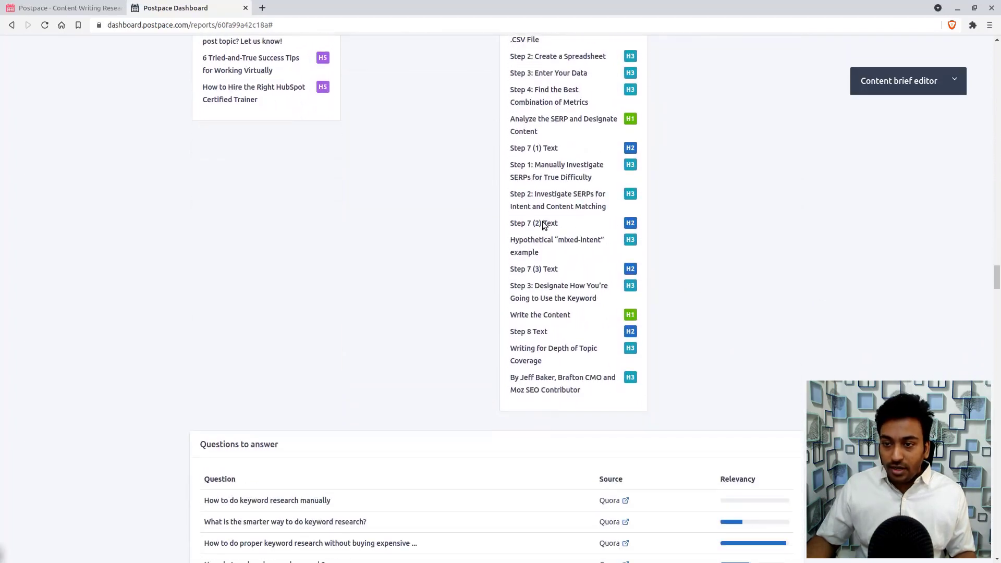
pyautogui.scroll(-13, 490, 224)
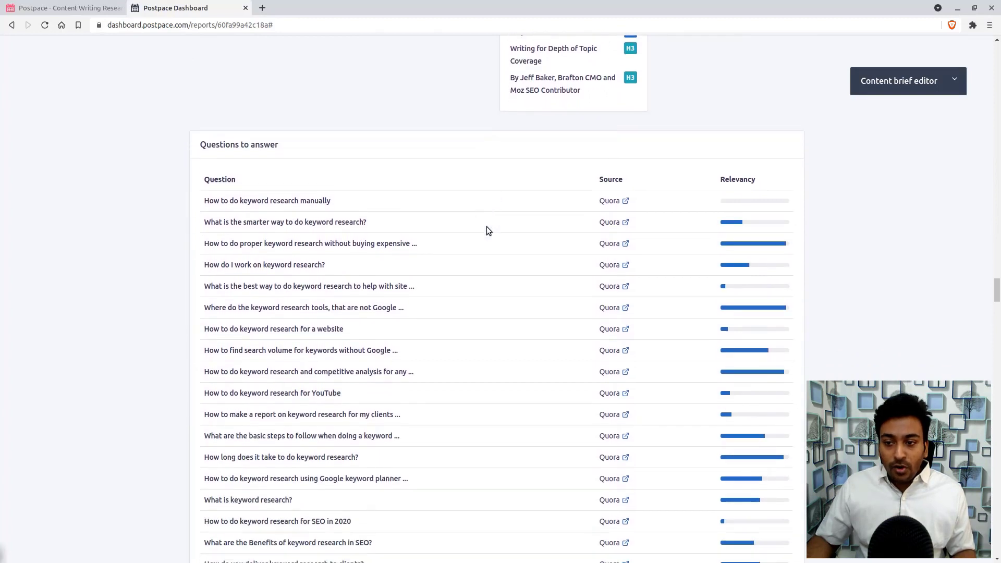
pyautogui.scroll(-1, 486, 227)
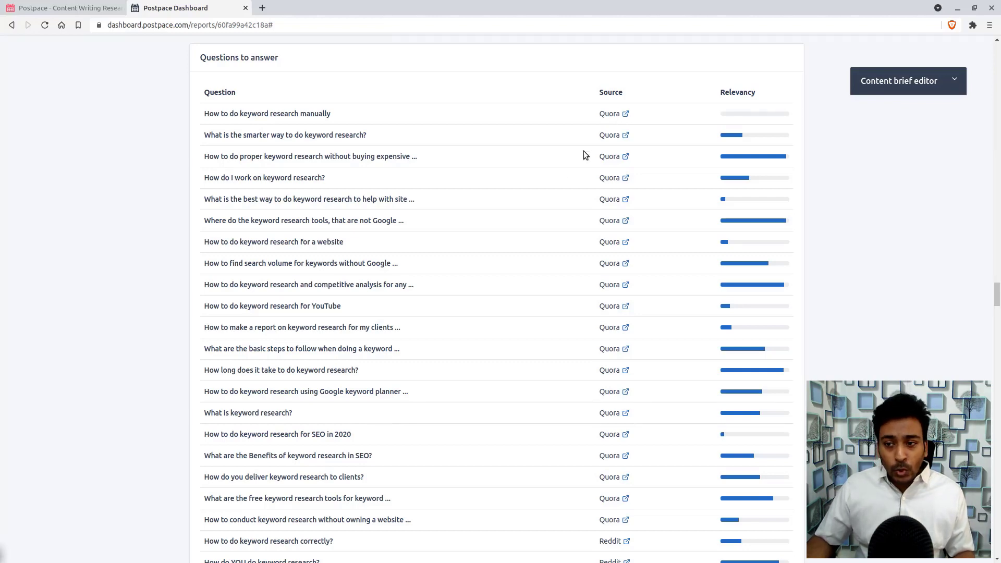
pyautogui.scroll(-15, 469, 248)
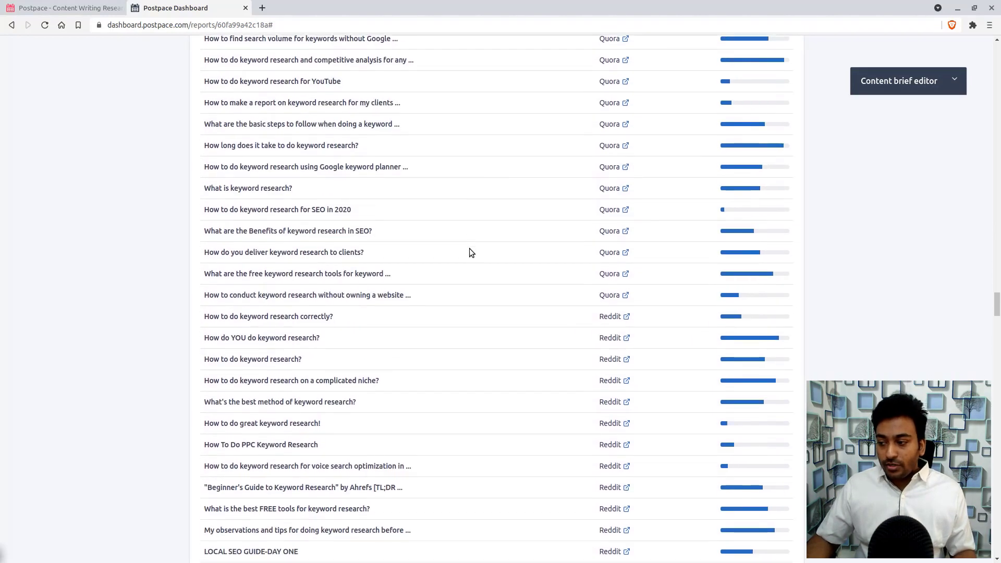
pyautogui.scroll(-4, 469, 248)
pyautogui.scroll(8, 562, 222)
pyautogui.scroll(-15, 614, 133)
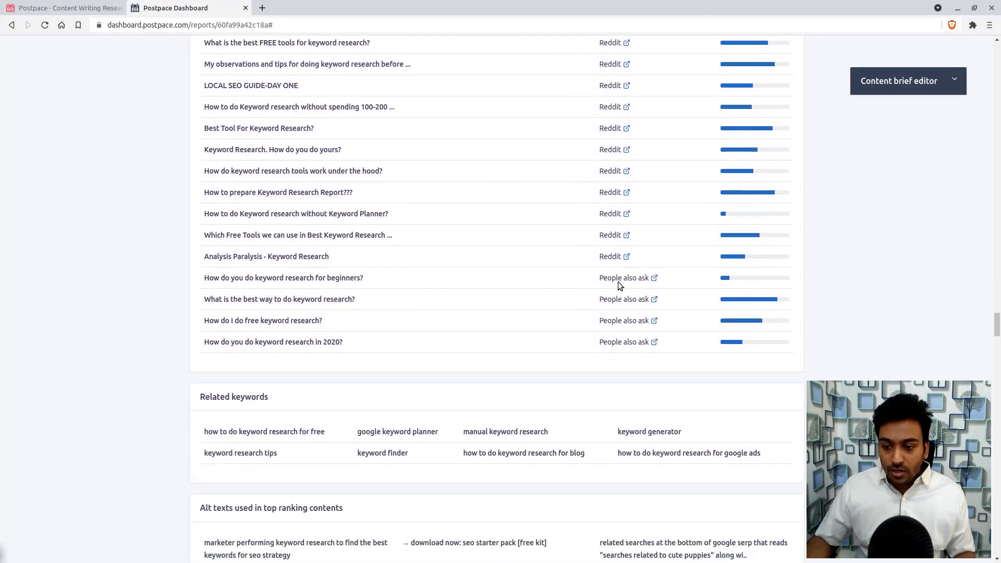
# - Scroll past the top-ranking alt texts down to the Outbound urls table
pyautogui.scroll(-4, 617, 281)
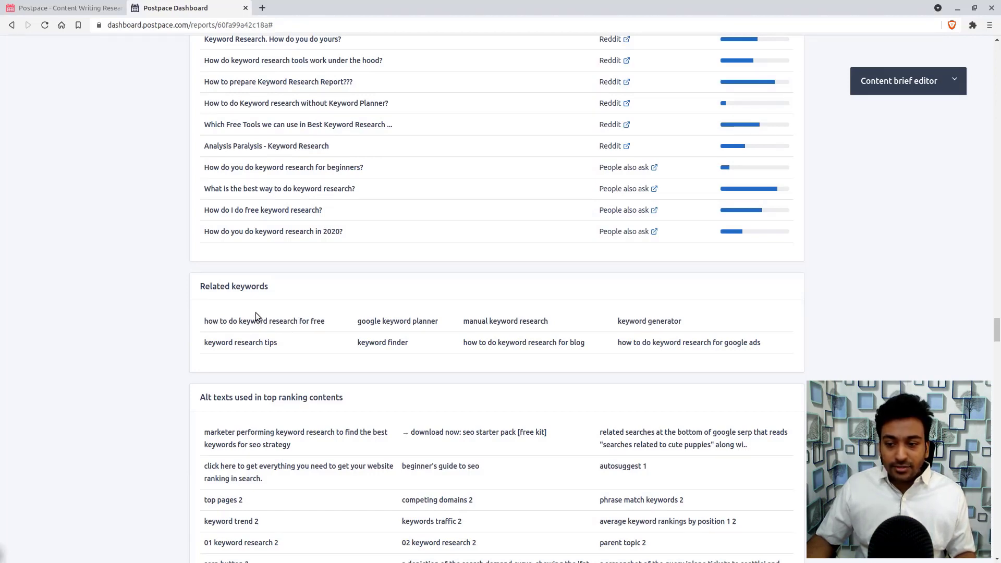
pyautogui.scroll(-1, 497, 348)
pyautogui.scroll(-5, 323, 311)
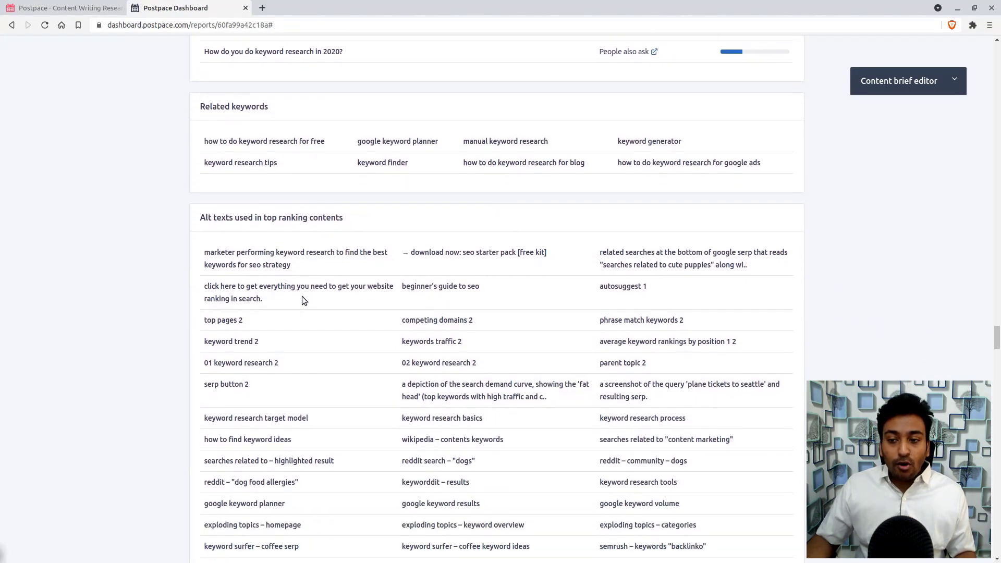
pyautogui.scroll(-1, 301, 296)
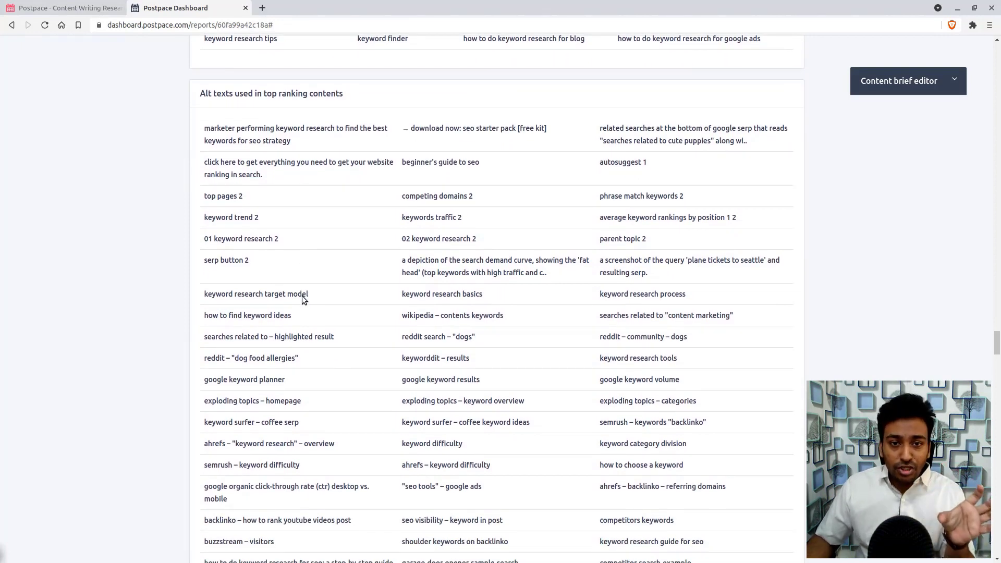
pyautogui.scroll(-1, 301, 296)
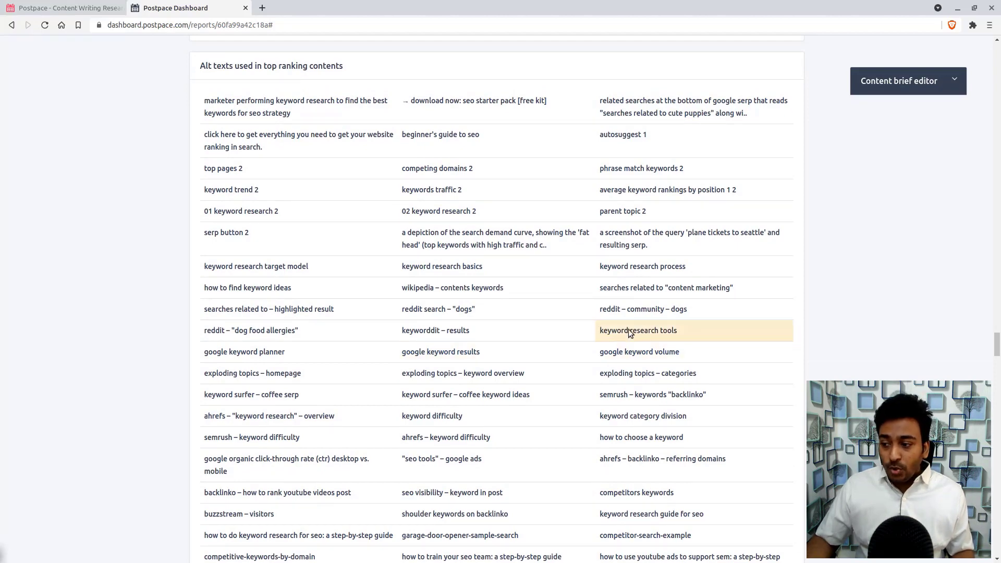
pyautogui.scroll(-8, 627, 329)
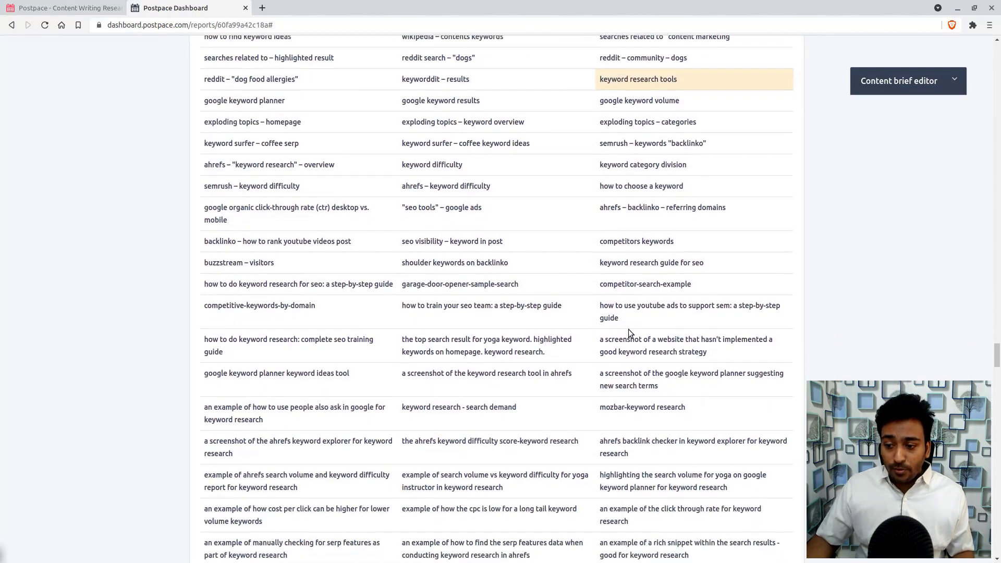
pyautogui.scroll(-15, 628, 330)
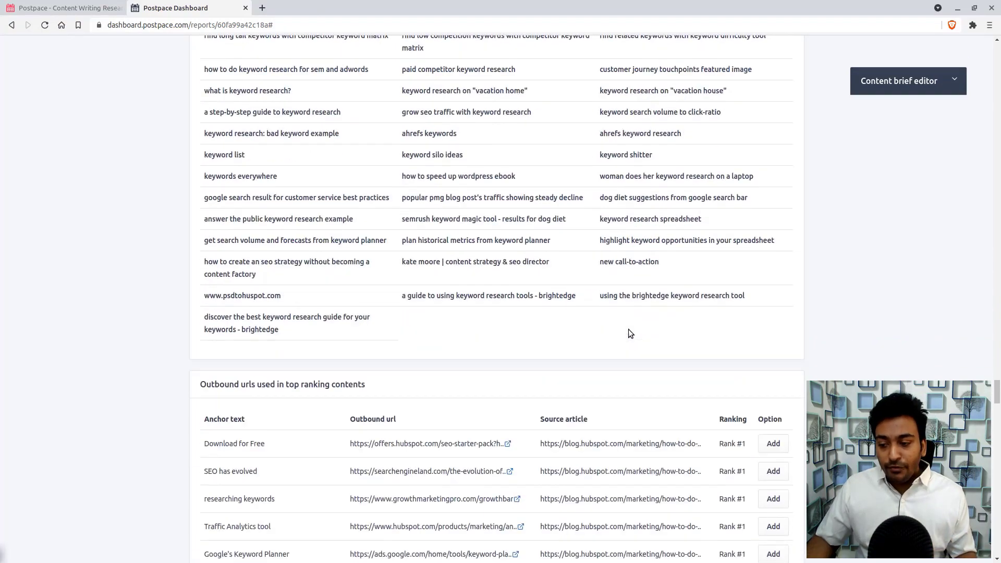
# - Scroll through the Outbound urls table to the page bottom, then return to the top of the report
pyautogui.scroll(-3, 628, 329)
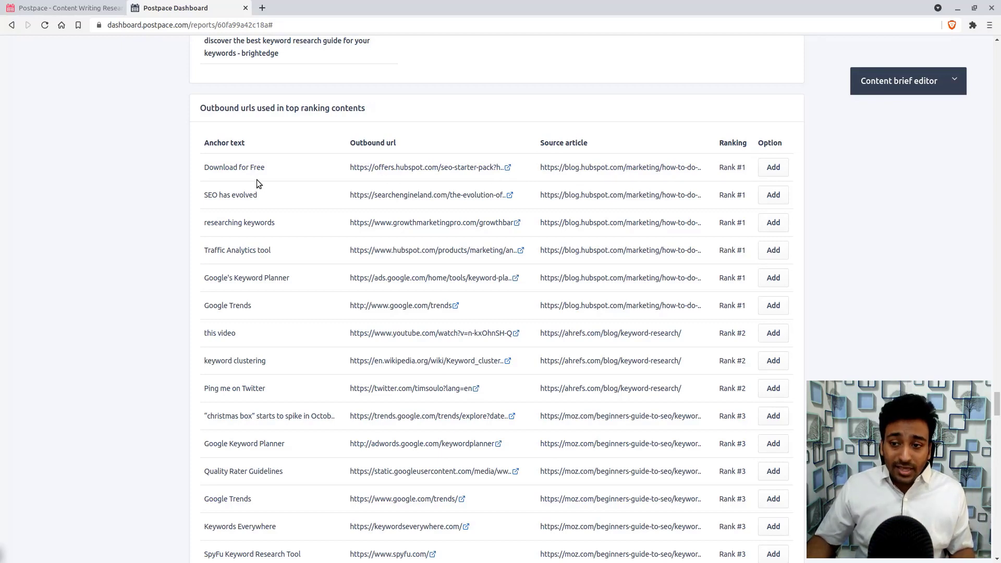
pyautogui.scroll(-2, 263, 219)
pyautogui.scroll(-2, 266, 227)
pyautogui.scroll(2, 658, 192)
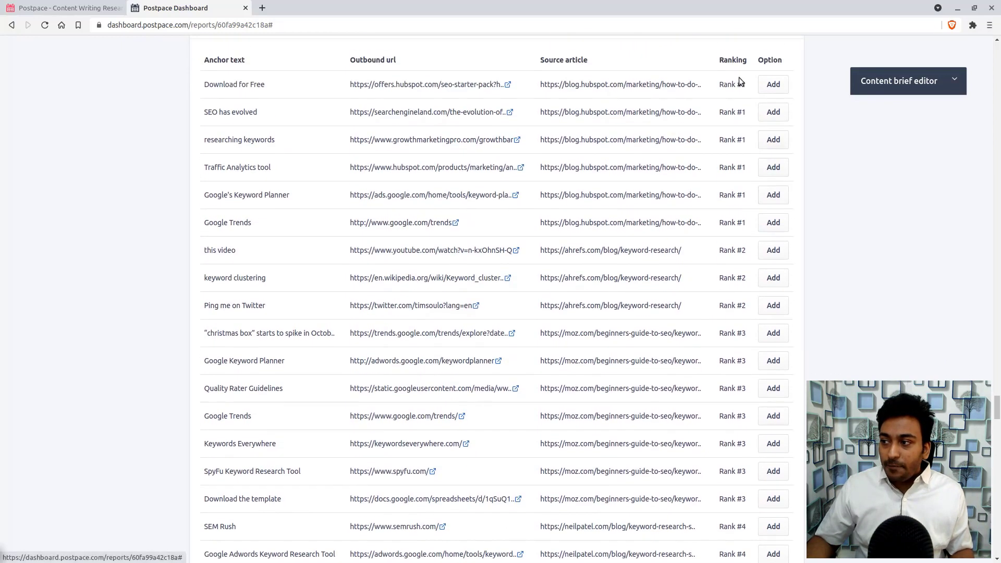
pyautogui.scroll(-20, 726, 215)
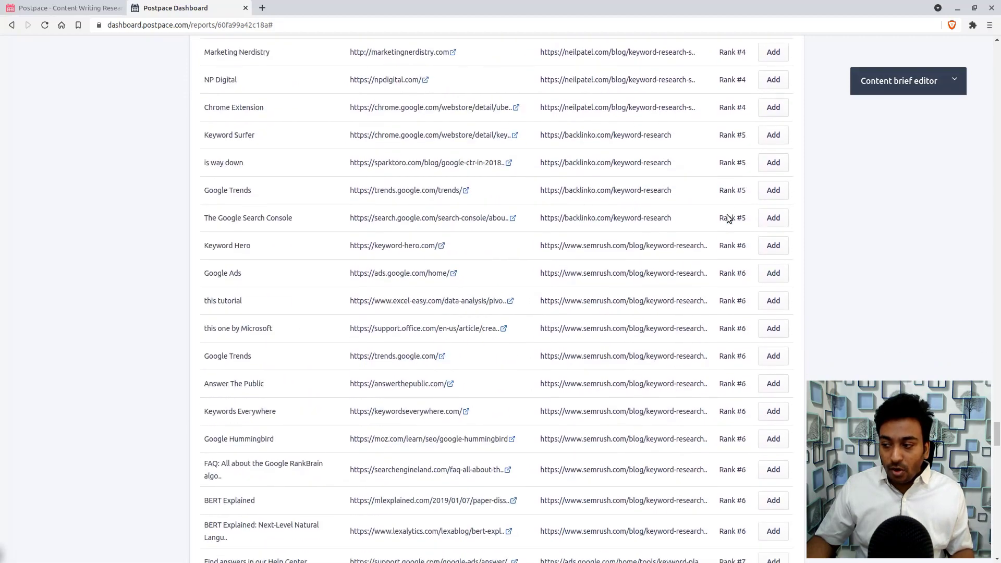
pyautogui.scroll(-20, 726, 218)
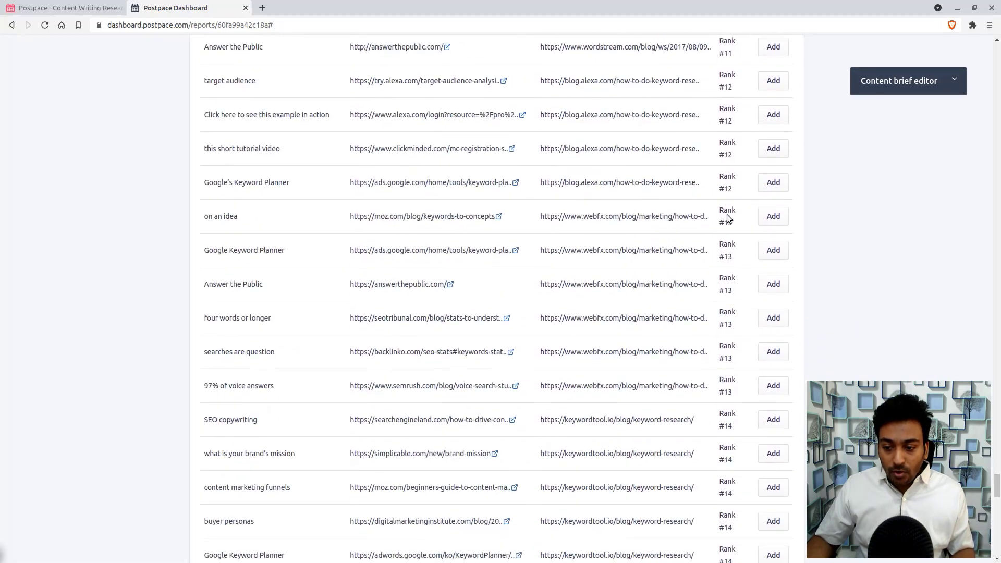
pyautogui.scroll(-20, 375, 369)
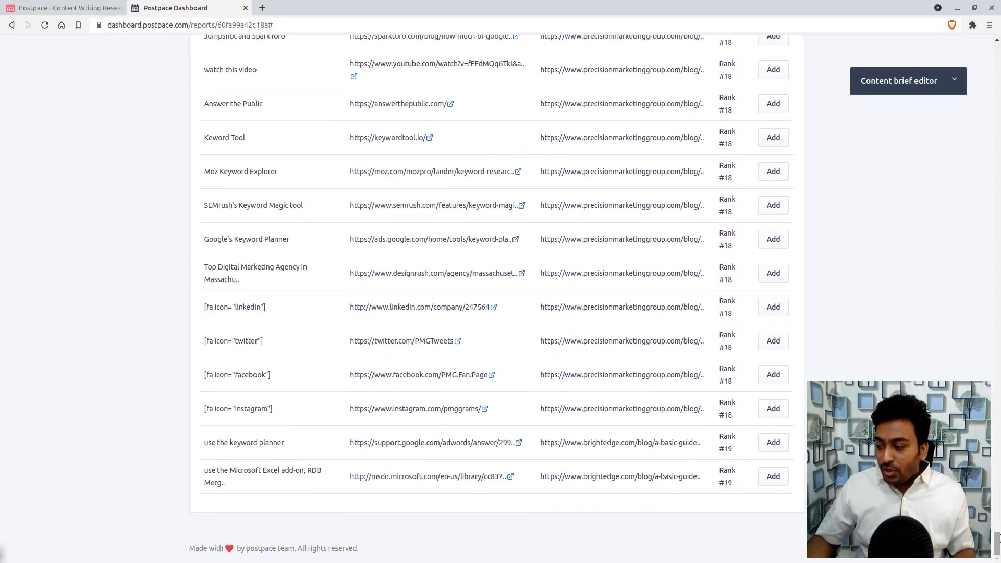
pyautogui.moveTo(996, 537); pyautogui.dragTo(993, 51)
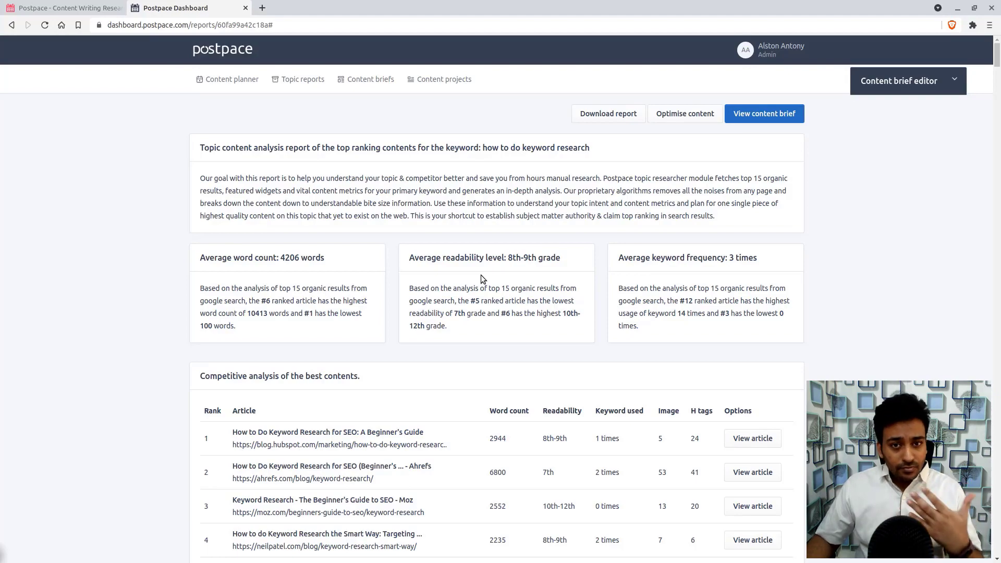
# - Skim the competitor table and article outlines, then switch to the Content briefs list
pyautogui.scroll(-10, 481, 274)
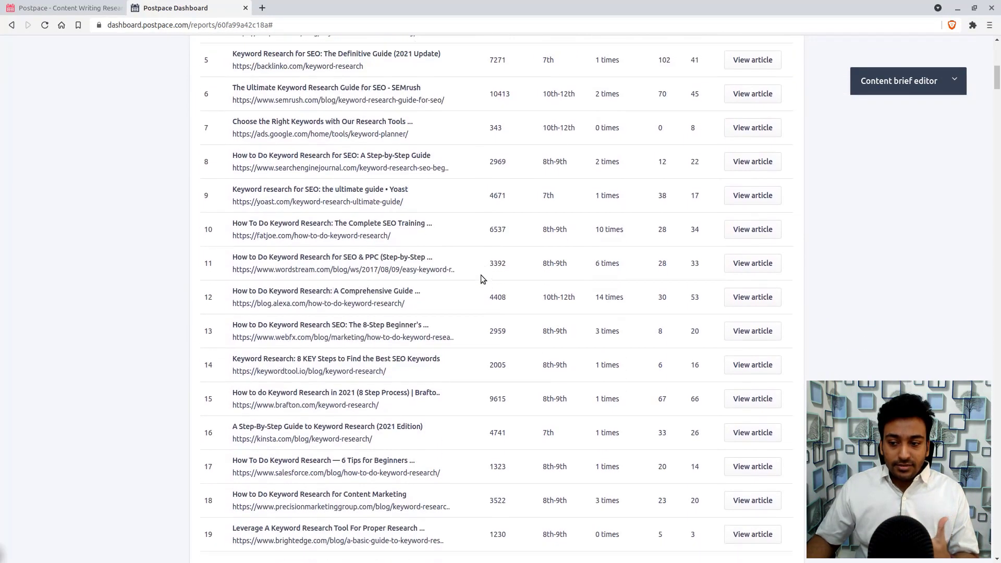
pyautogui.scroll(-13, 481, 274)
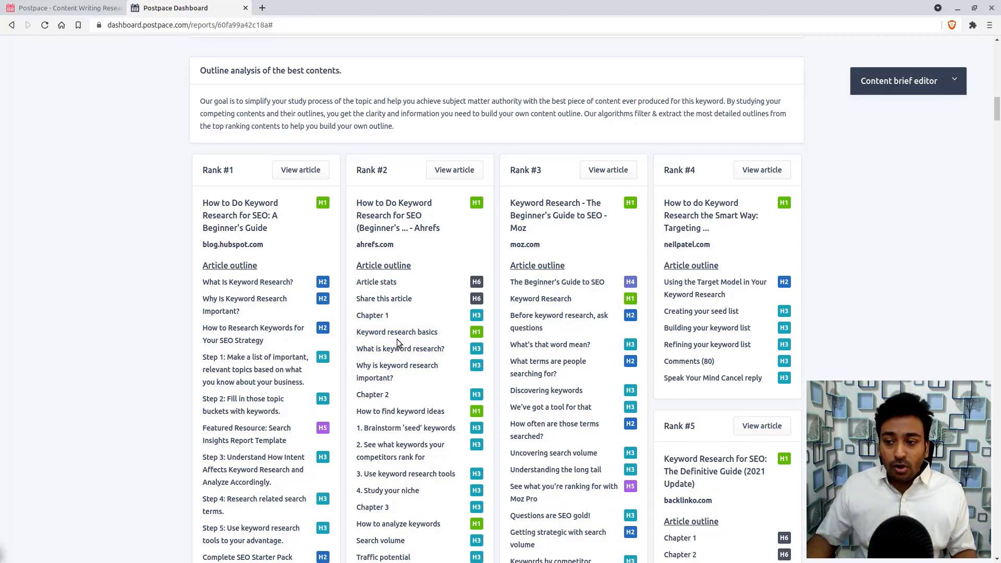
pyautogui.scroll(-5, 394, 376)
pyautogui.scroll(15, 999, 166)
pyautogui.click(349, 79)
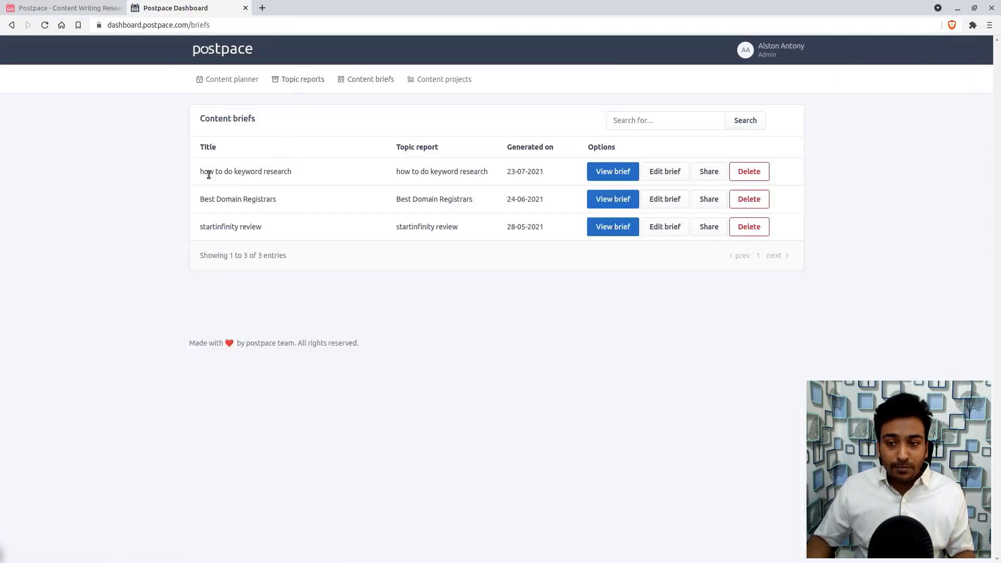
pyautogui.click(613, 176)
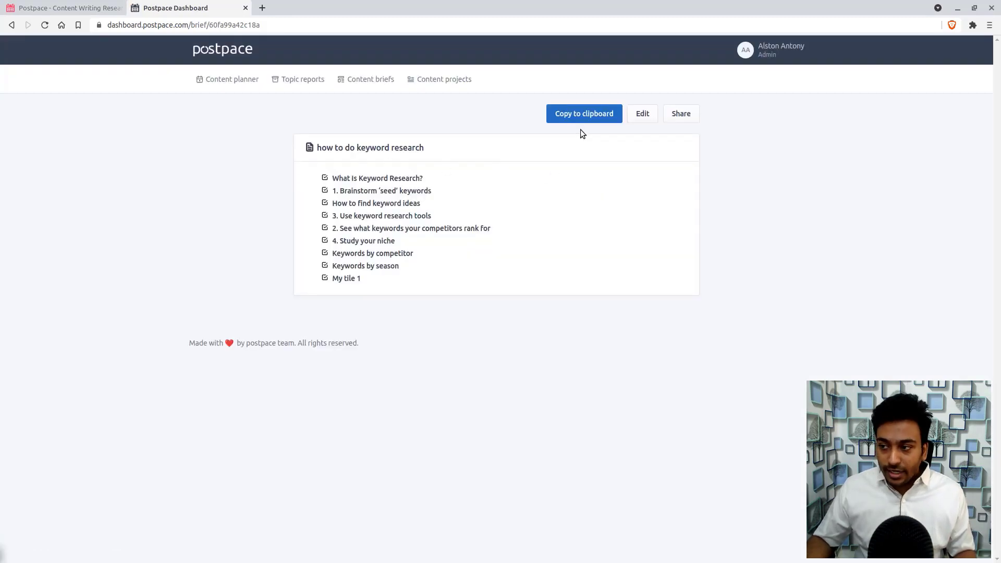
pyautogui.click(11, 25)
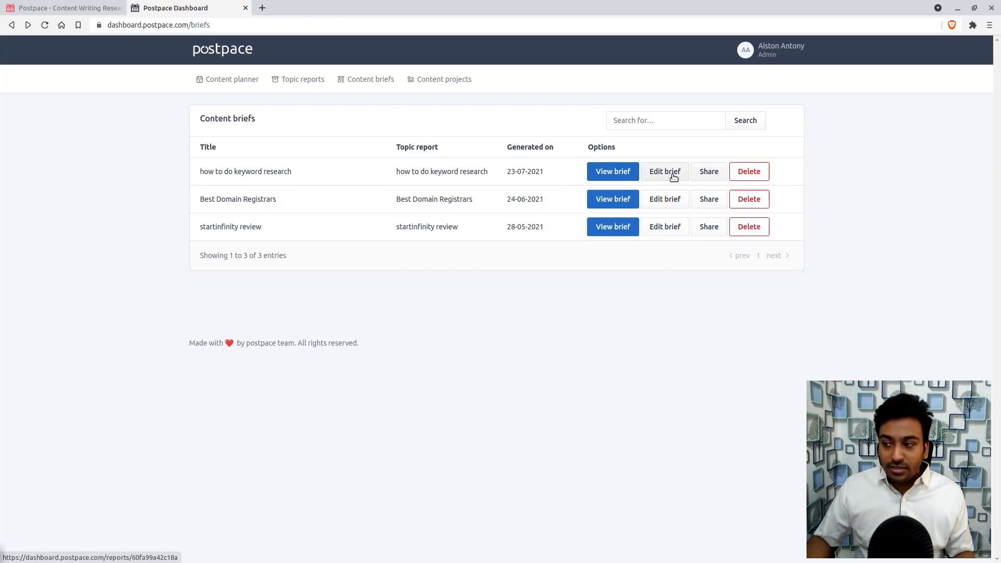
# - Reopen the 'how to do keyword research' report, view its nine-headline content brief, then collapse it
pyautogui.click(673, 177)
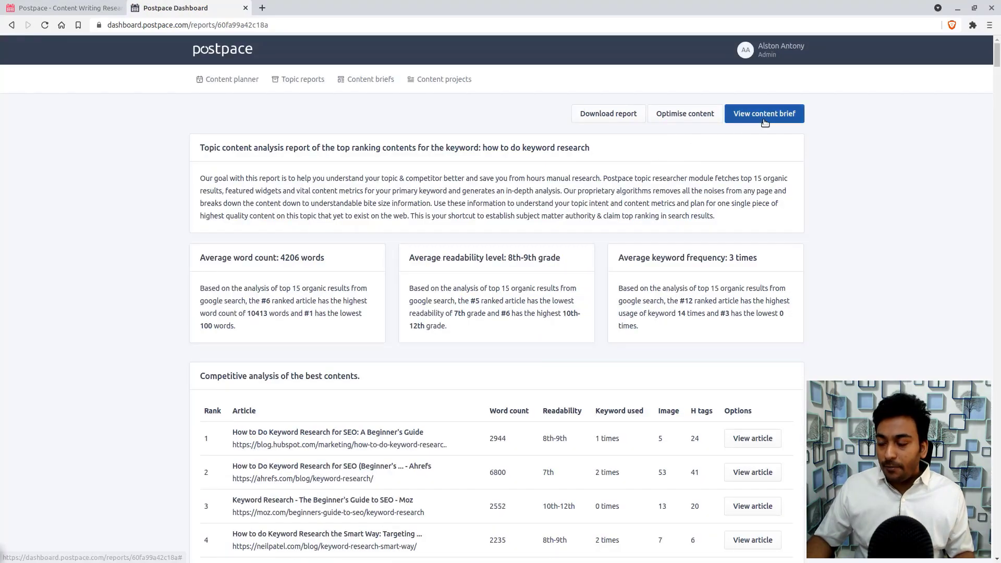
pyautogui.click(765, 113)
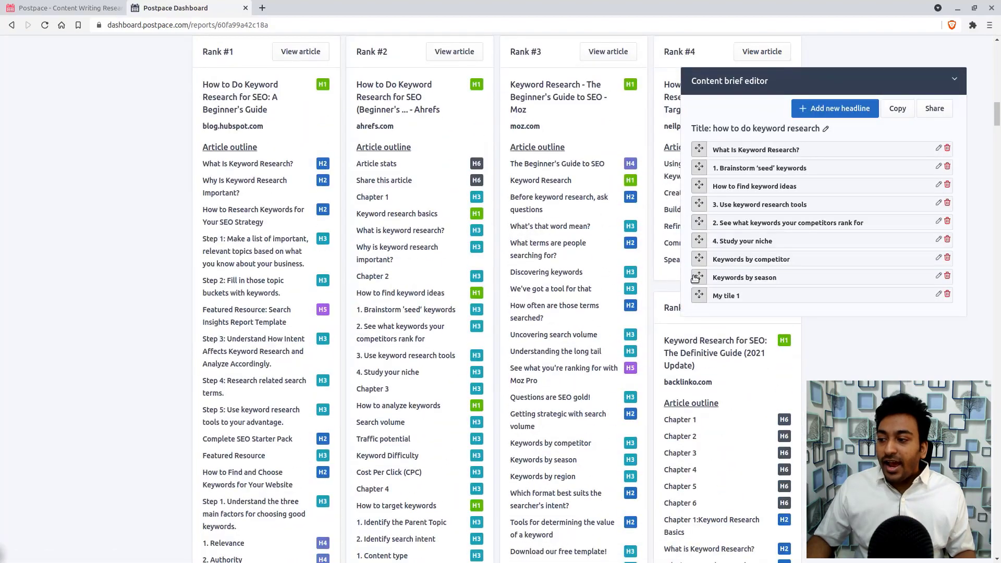
pyautogui.moveTo(997, 112); pyautogui.dragTo(998, 42)
pyautogui.click(953, 80)
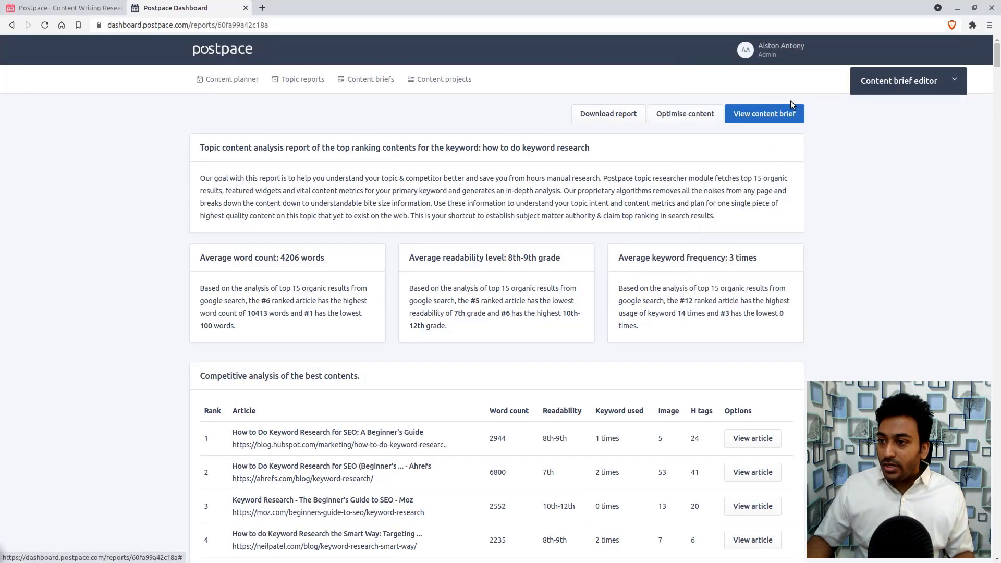
# - Optimise the 'how to do keyword research' content project and type 'Title issgd' into its body
pyautogui.click(426, 84)
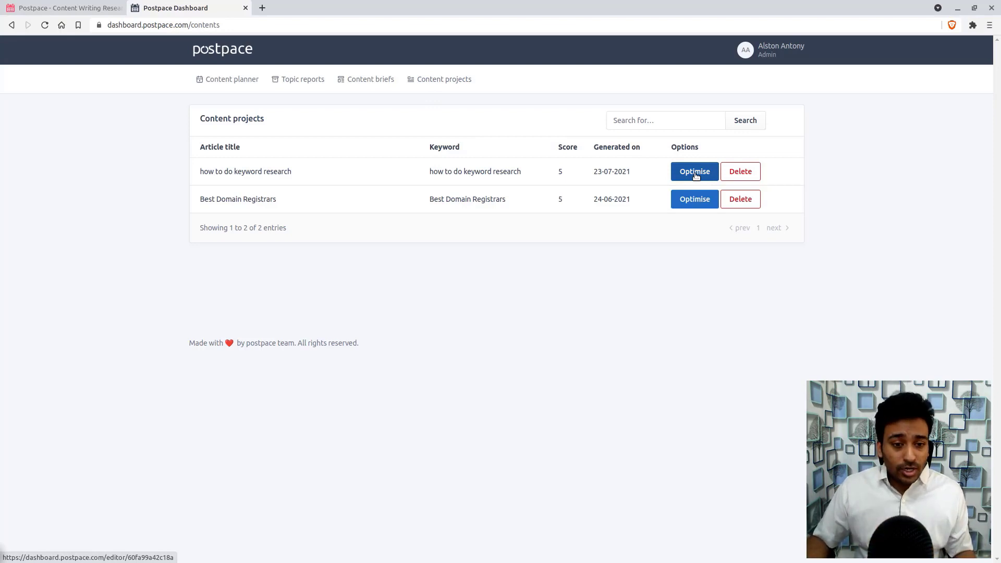
pyautogui.click(696, 175)
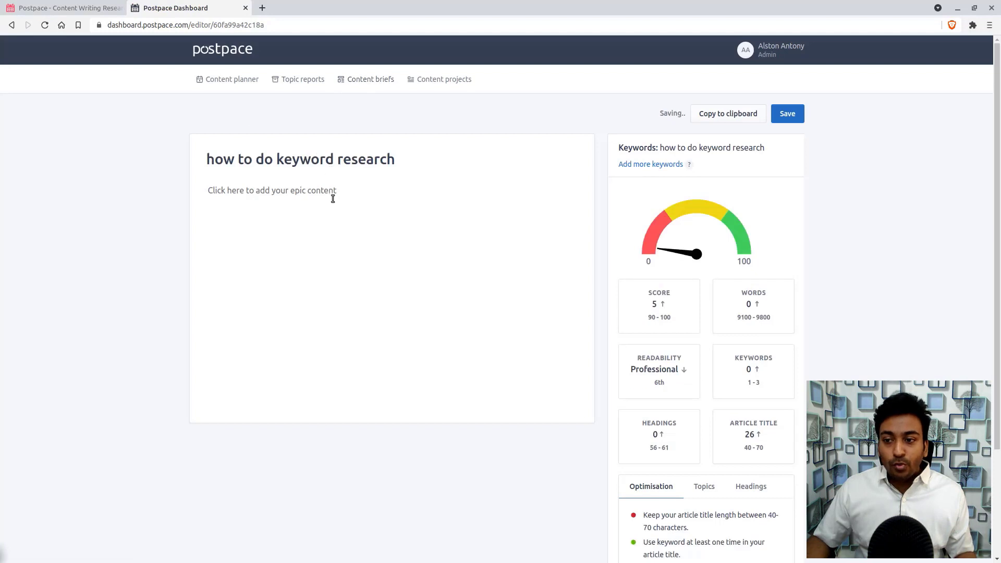
pyautogui.click(317, 193)
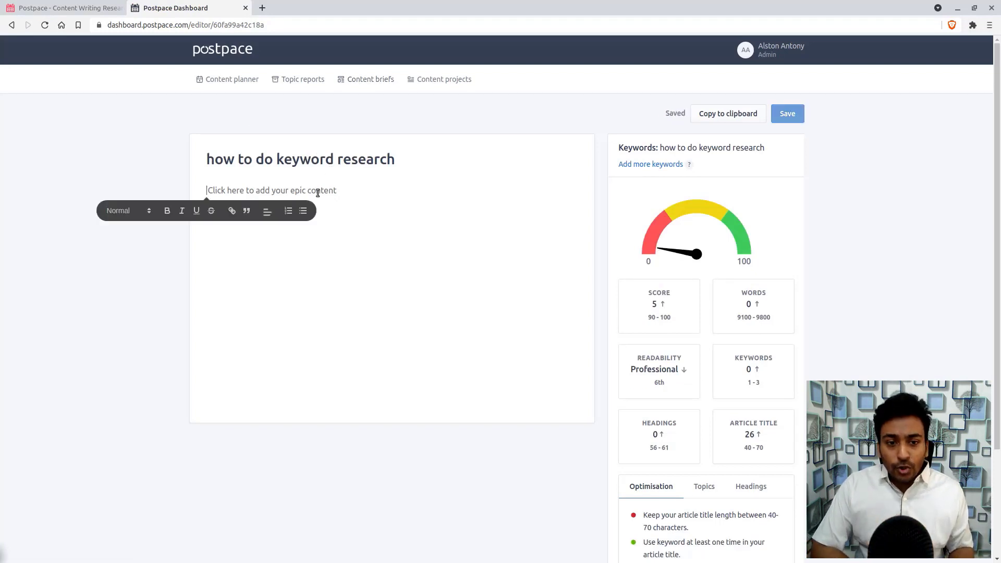
pyautogui.write('Title iss')
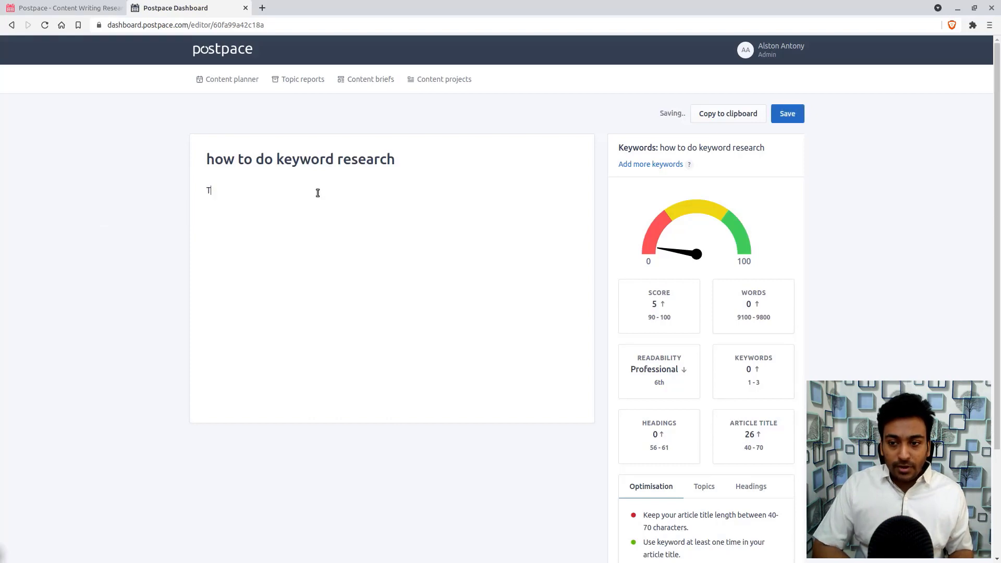
pyautogui.write('gd')
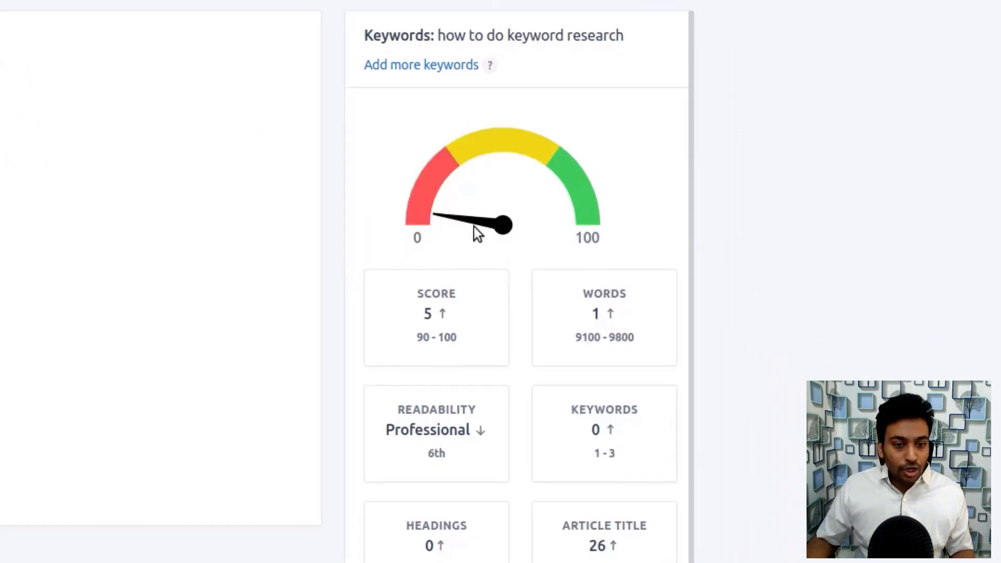
# - Cancel the Add more keywords dialog and inspect the score, word count and headings stat boxes
pyautogui.click(427, 65)
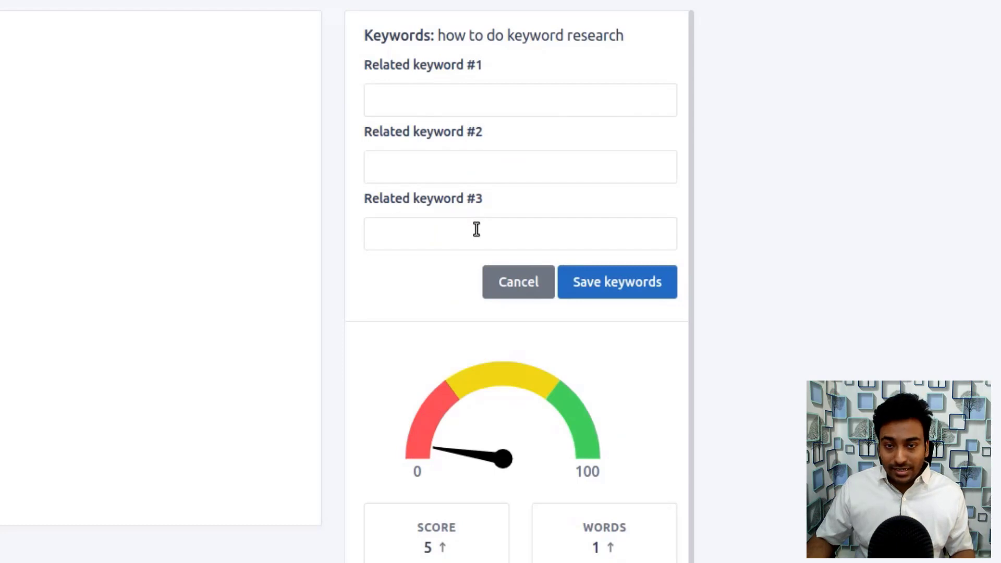
pyautogui.click(496, 278)
pyautogui.scroll(-2, 496, 276)
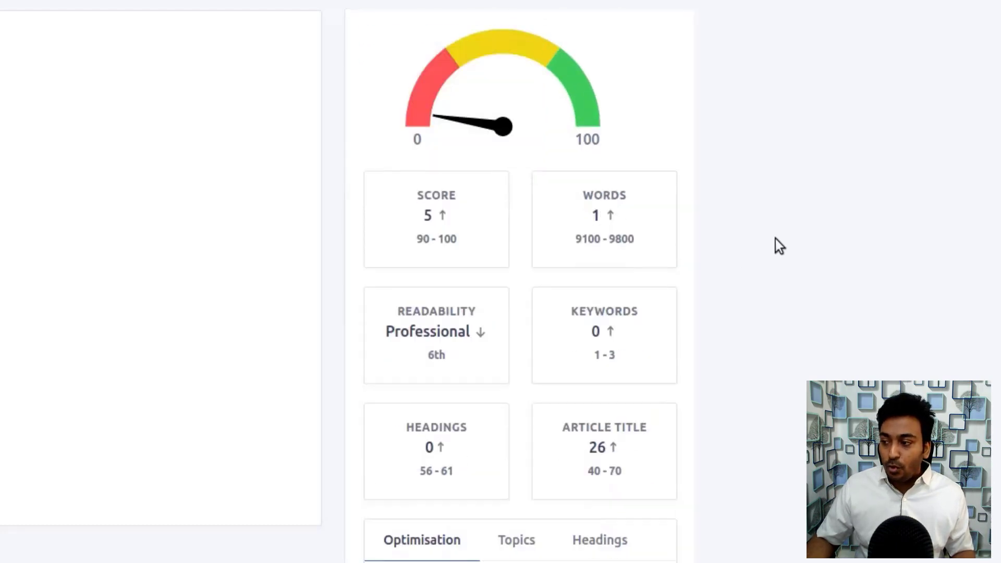
pyautogui.scroll(2, 389, 161)
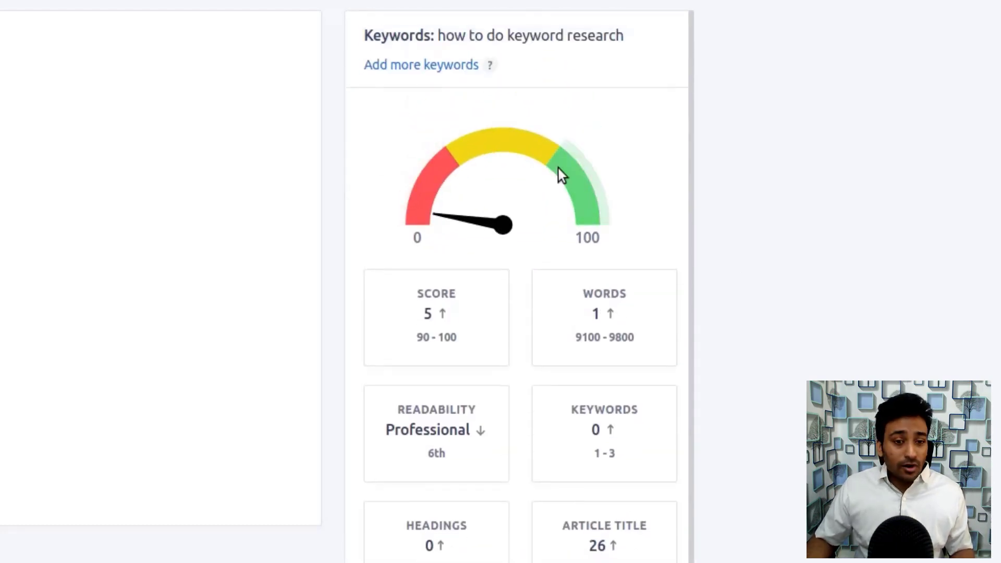
pyautogui.scroll(-2, 500, 260)
pyautogui.moveTo(596, 239)
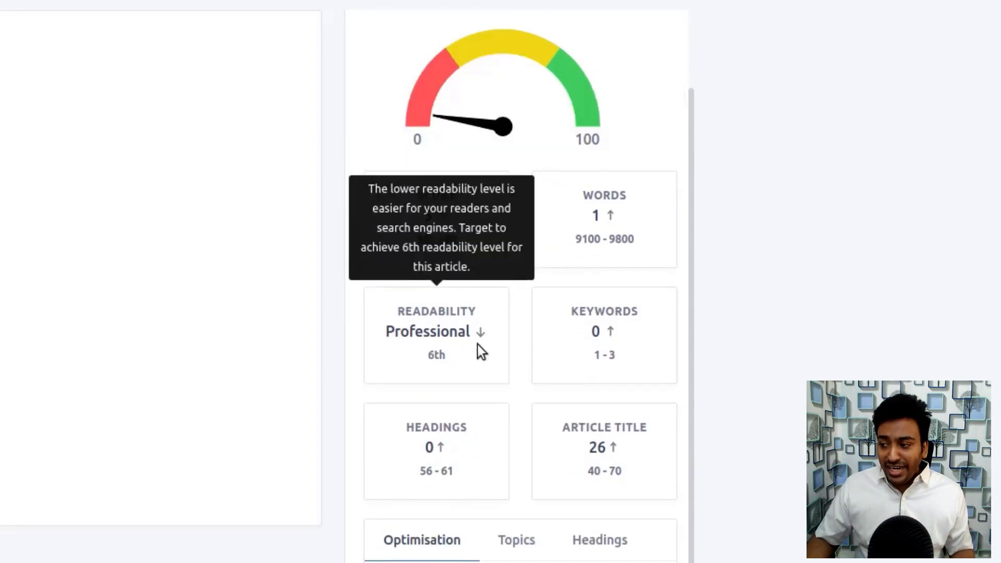
pyautogui.moveTo(536, 346)
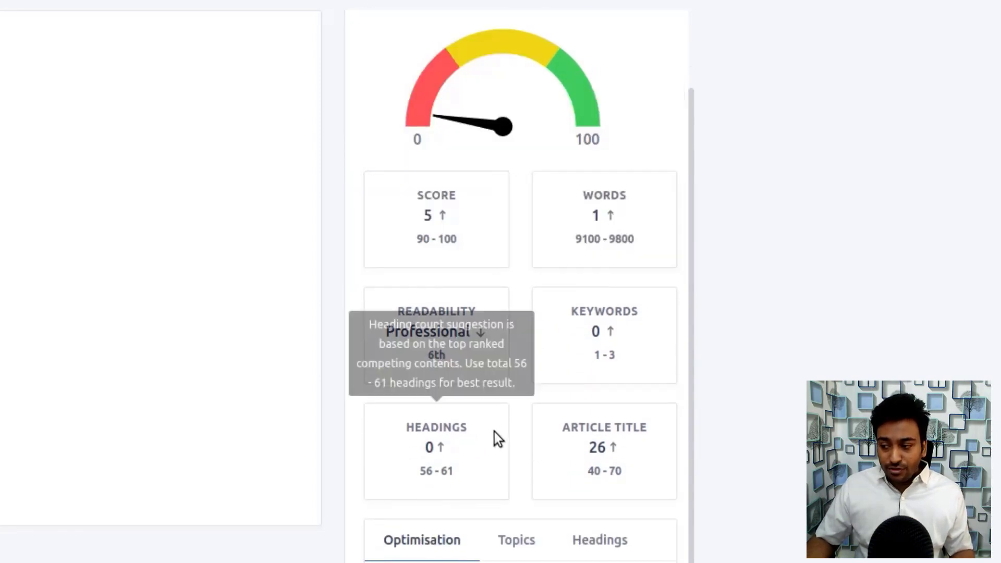
pyautogui.moveTo(656, 440)
# - Scroll down to review the editor's optimisation checklist
pyautogui.scroll(-1, 655, 440)
pyautogui.scroll(-9, 771, 318)
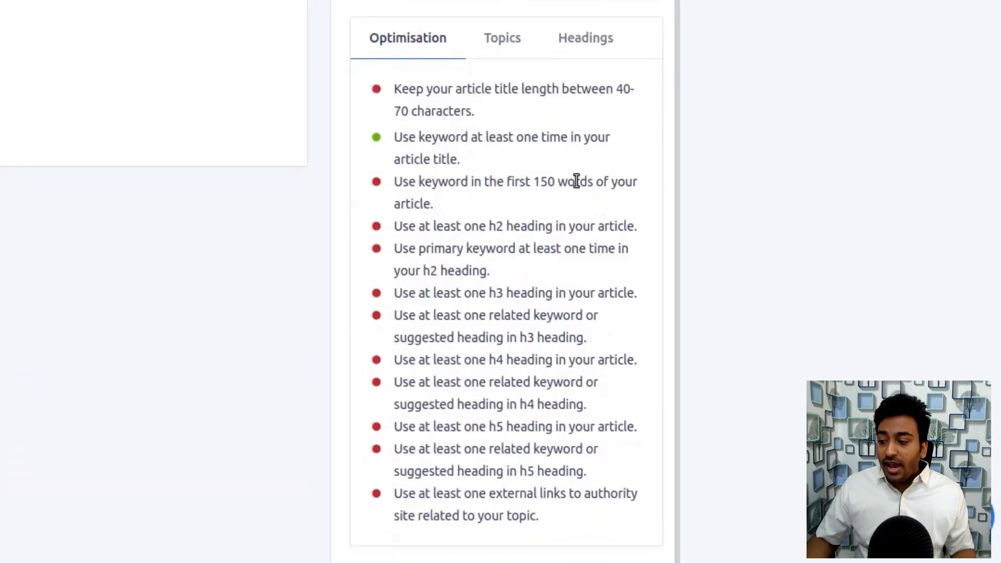
pyautogui.scroll(2, 587, 184)
pyautogui.scroll(-2, 587, 182)
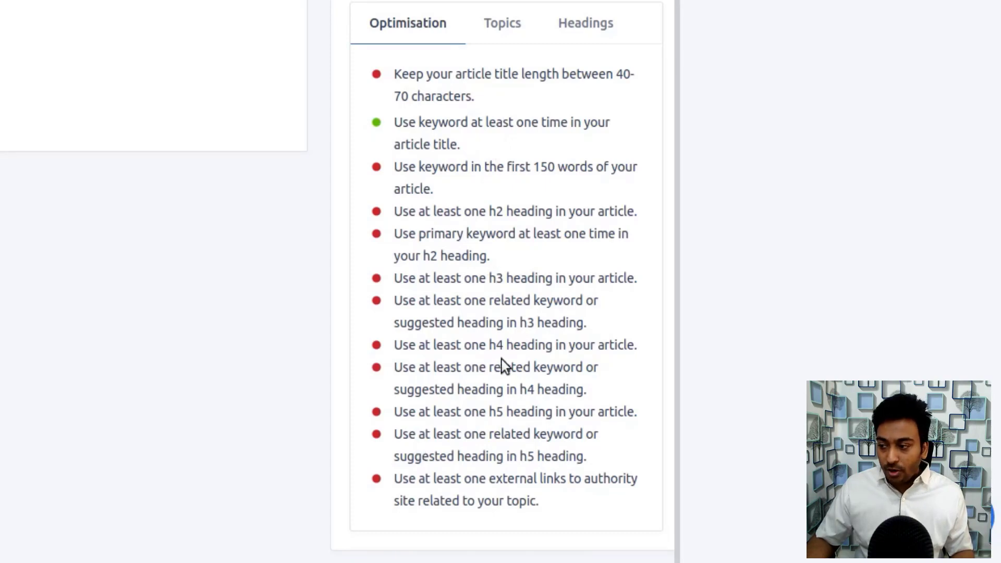
# - Show the suggested Topics list, then the suggested Headings keywords
pyautogui.click(511, 43)
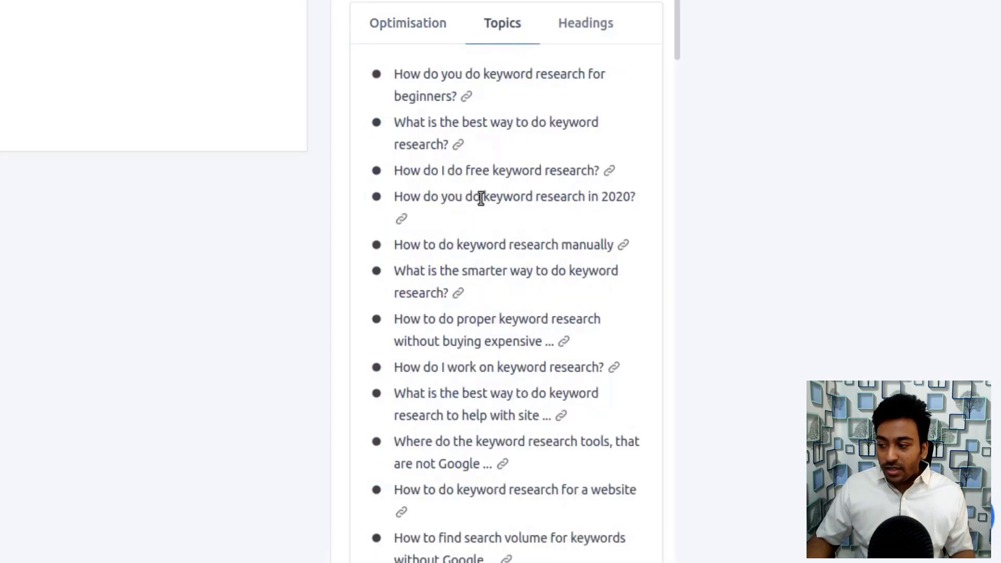
pyautogui.scroll(-10, 480, 199)
pyautogui.scroll(10, 482, 199)
pyautogui.click(585, 230)
pyautogui.scroll(2, 533, 304)
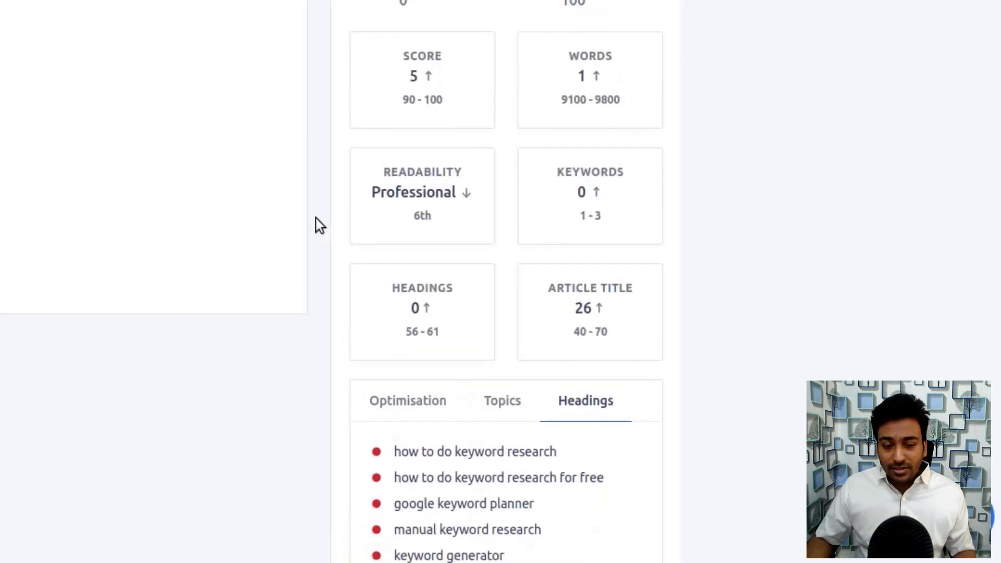